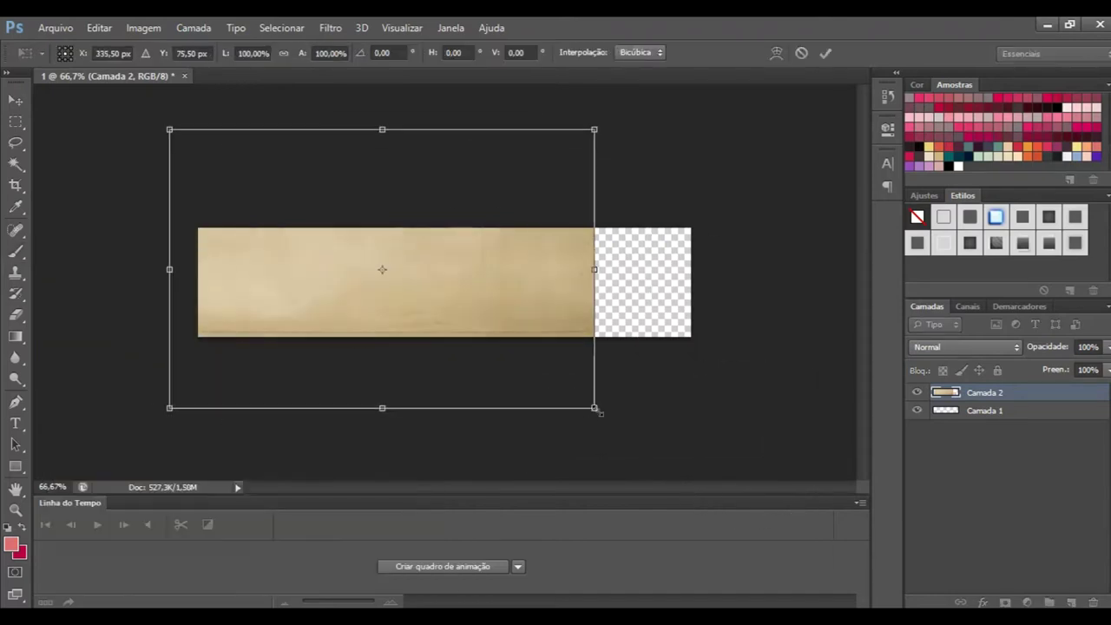
# Scale the parchment texture layer to about 116.86% so it fills the banner width.
pyautogui.moveTo(631, 325); pyautogui.dragTo(645, 343)
pyautogui.moveTo(727, 426); pyautogui.dragTo(701, 408)
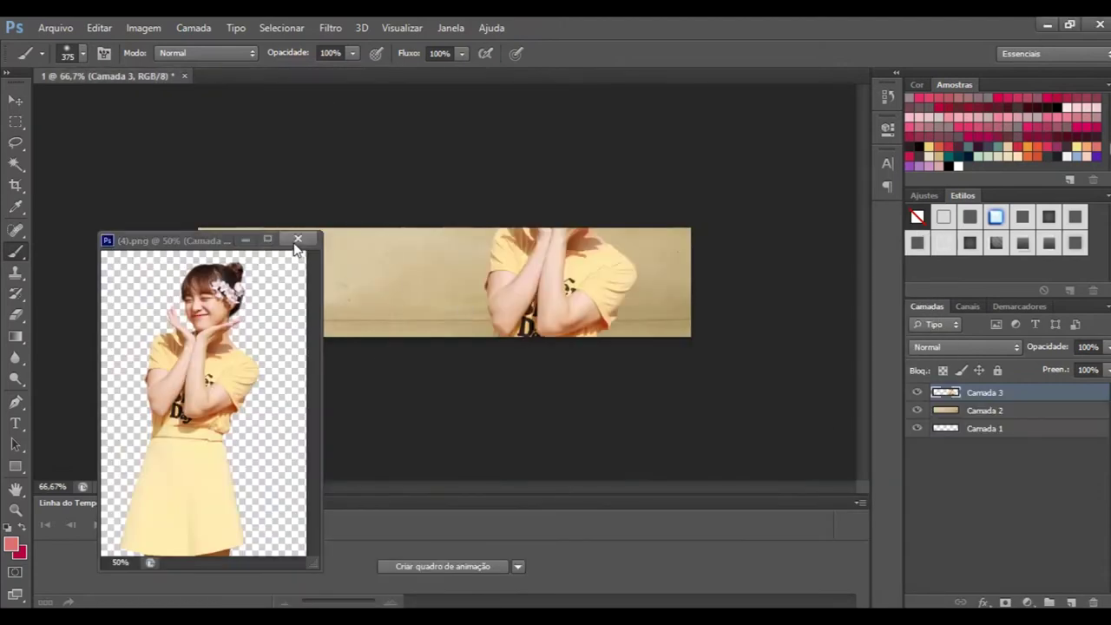
# Paint the banner background pale yellow and add dark strokes with a 500 px soft brush.
pyautogui.click(298, 239)
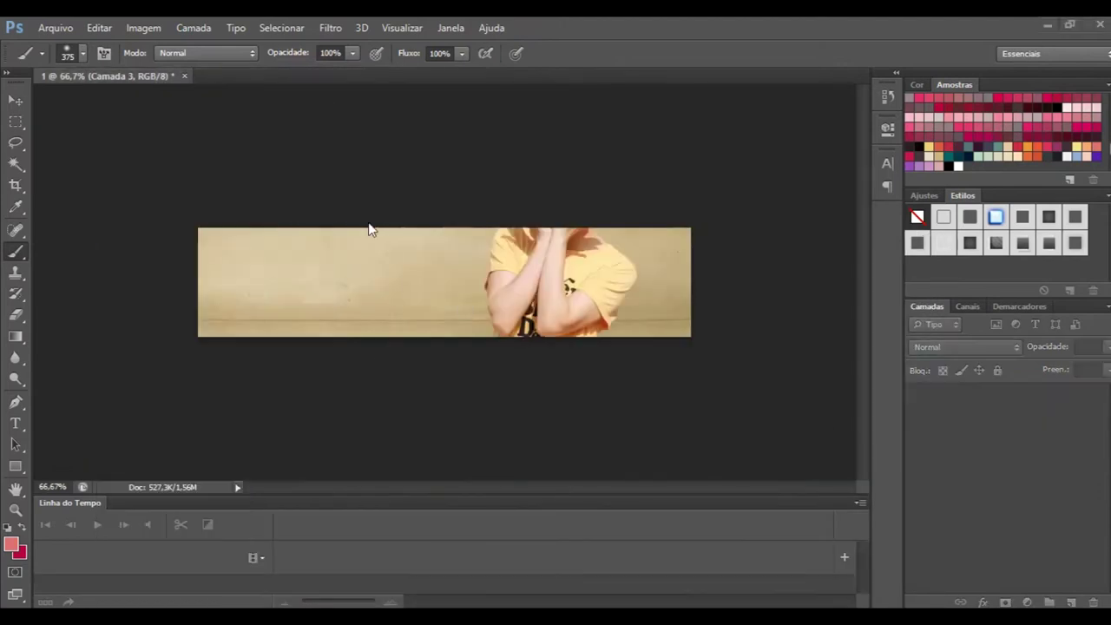
pyautogui.click(1077, 147)
pyautogui.moveTo(642, 278)
pyautogui.mouseDown()
pyautogui.moveTo(235, 249)
pyautogui.moveTo(651, 247)
pyautogui.moveTo(669, 295)
pyautogui.mouseUp()
pyautogui.click(82, 53)
pyautogui.click(139, 262)
pyautogui.moveTo(278, 248); pyautogui.dragTo(87, 286)
pyautogui.moveTo(469, 121); pyautogui.dragTo(538, 243)
# Set the strokes layer to Sobrepor, paint strokes on another layer and lower its opacity.
pyautogui.click(966, 347)
pyautogui.click(931, 220)
pyautogui.hotkey('ctrl', '-')
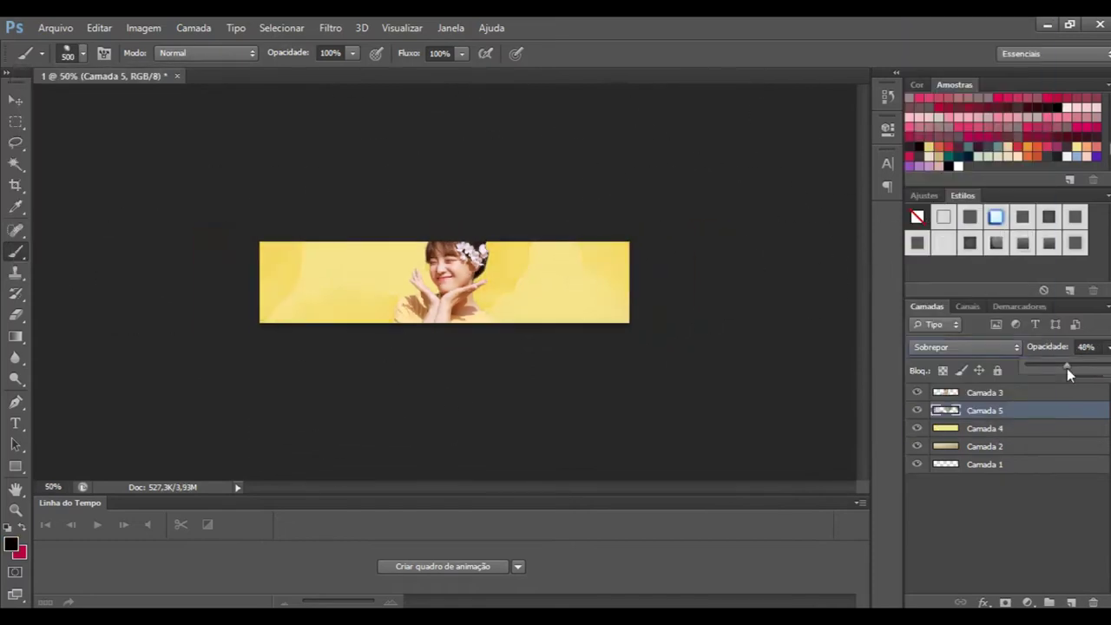
pyautogui.moveTo(618, 277); pyautogui.dragTo(199, 335)
pyautogui.click(967, 346)
pyautogui.click(1042, 296)
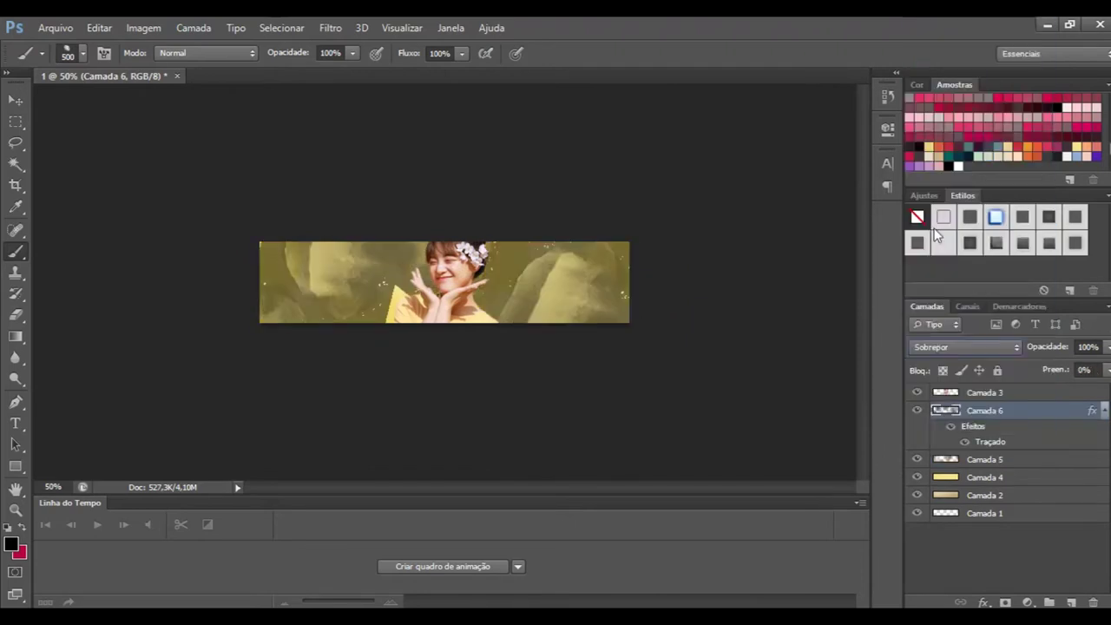
pyautogui.hotkey('ctrl', 'j')
pyautogui.moveTo(1052, 369); pyautogui.dragTo(1102, 369)
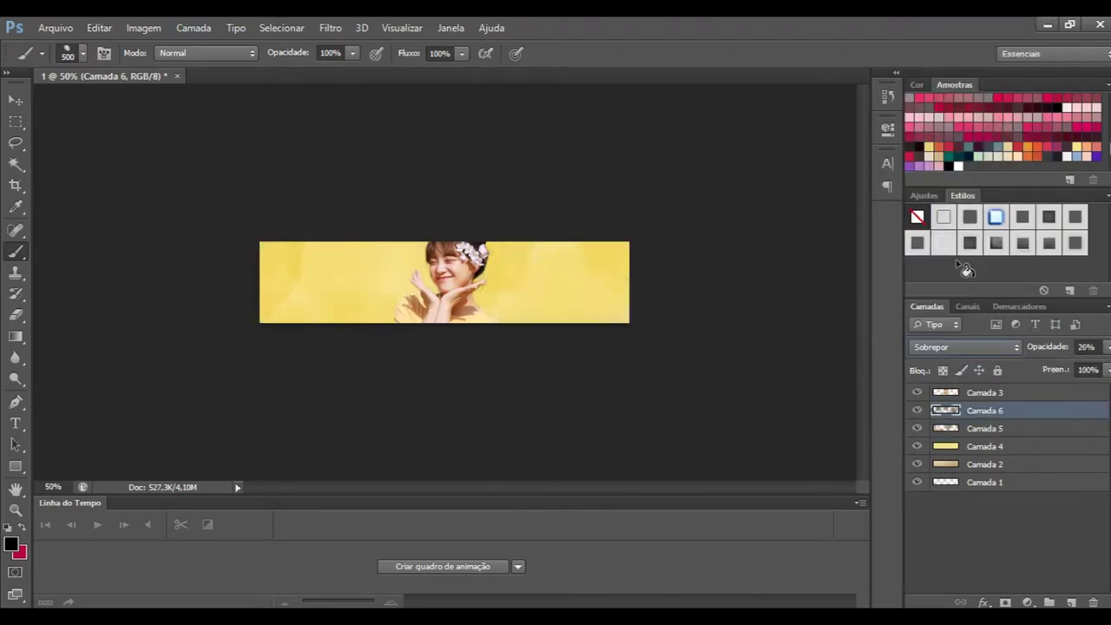
# Paint another dark strokes layer set to Sobrepor at about 23% opacity.
pyautogui.moveTo(552, 287); pyautogui.dragTo(298, 252)
pyautogui.click(967, 346)
pyautogui.click(931, 219)
pyautogui.click(1108, 346)
pyautogui.moveTo(1103, 369); pyautogui.dragTo(1046, 371)
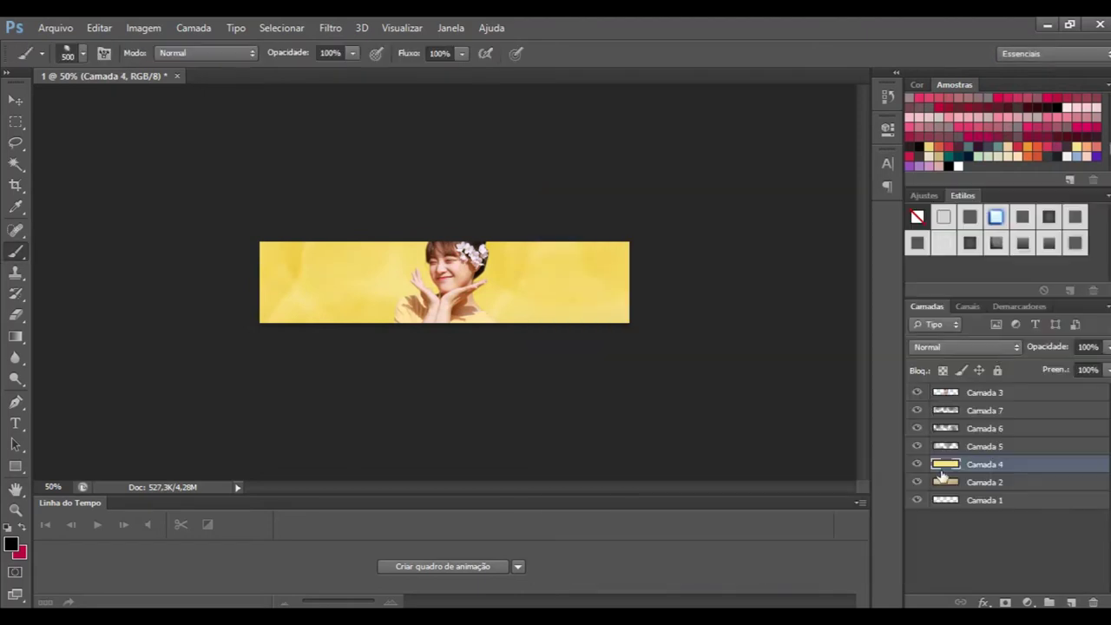
# Move the paper texture above the strokes and settle on its blending mode after comparing several.
pyautogui.moveTo(960, 485)
pyautogui.mouseDown()
pyautogui.moveTo(947, 406)
pyautogui.moveTo(967, 425)
pyautogui.mouseUp()
pyautogui.click(966, 346)
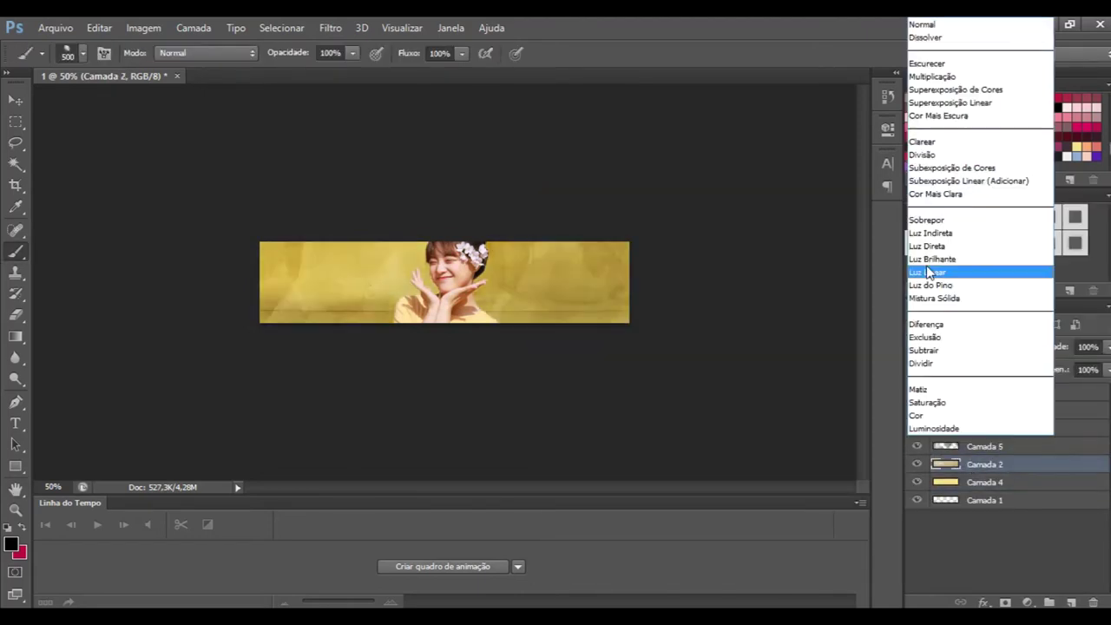
pyautogui.click(942, 235)
pyautogui.click(967, 347)
pyautogui.click(927, 246)
pyautogui.click(966, 346)
pyautogui.click(929, 233)
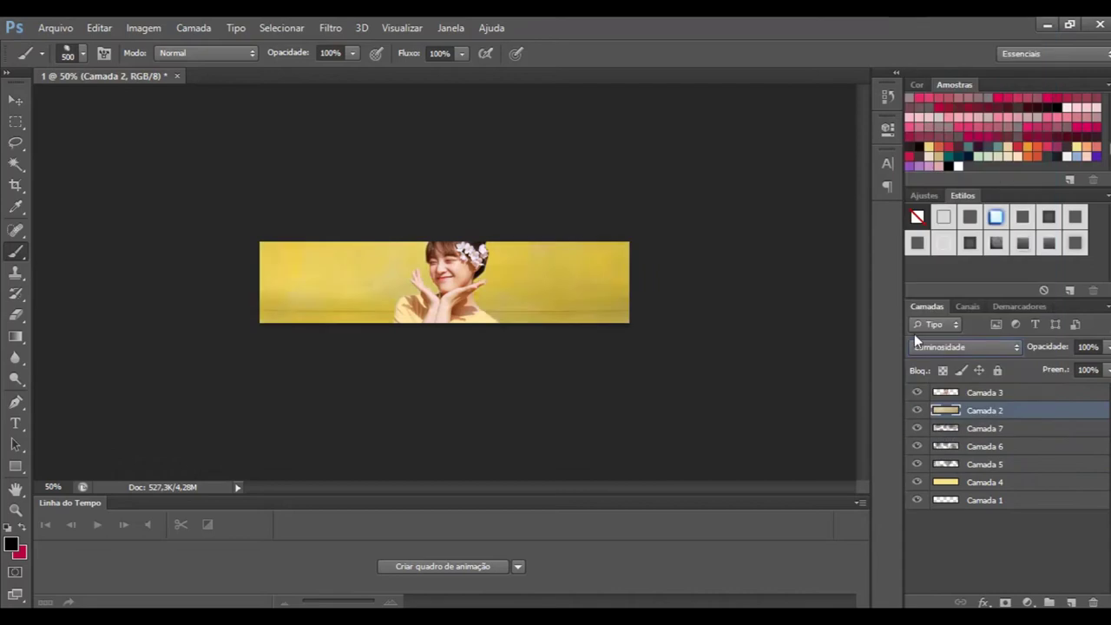
pyautogui.click(967, 347)
pyautogui.click(967, 347)
pyautogui.click(927, 219)
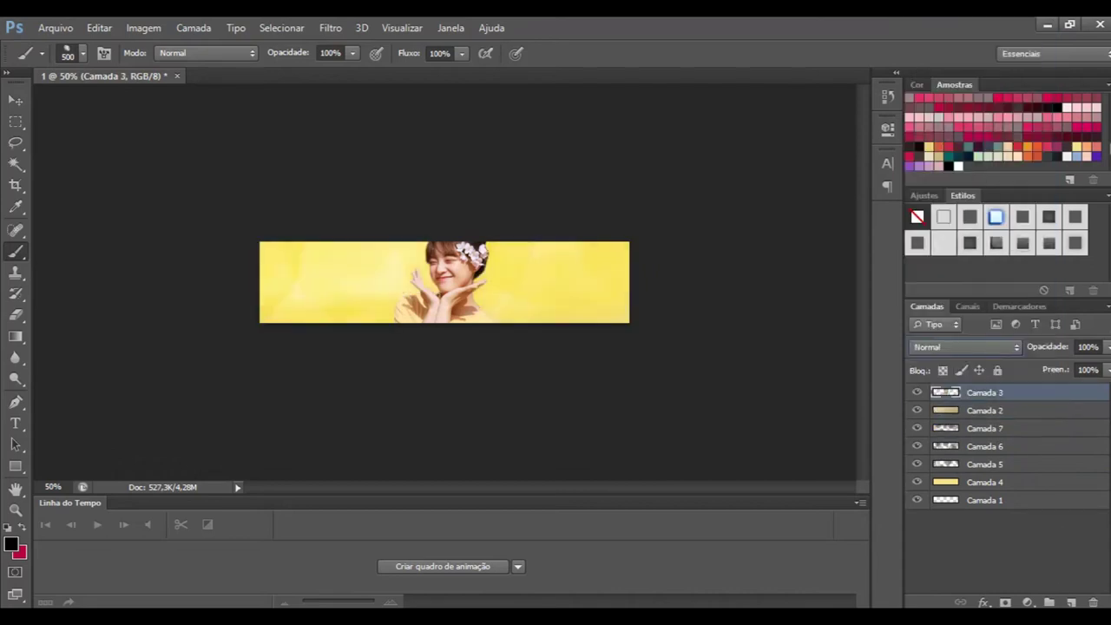
# Add a drop shadow to the girl photo layer (Camada 3) and create a new empty layer.
pyautogui.click(979, 601)
pyautogui.click(998, 580)
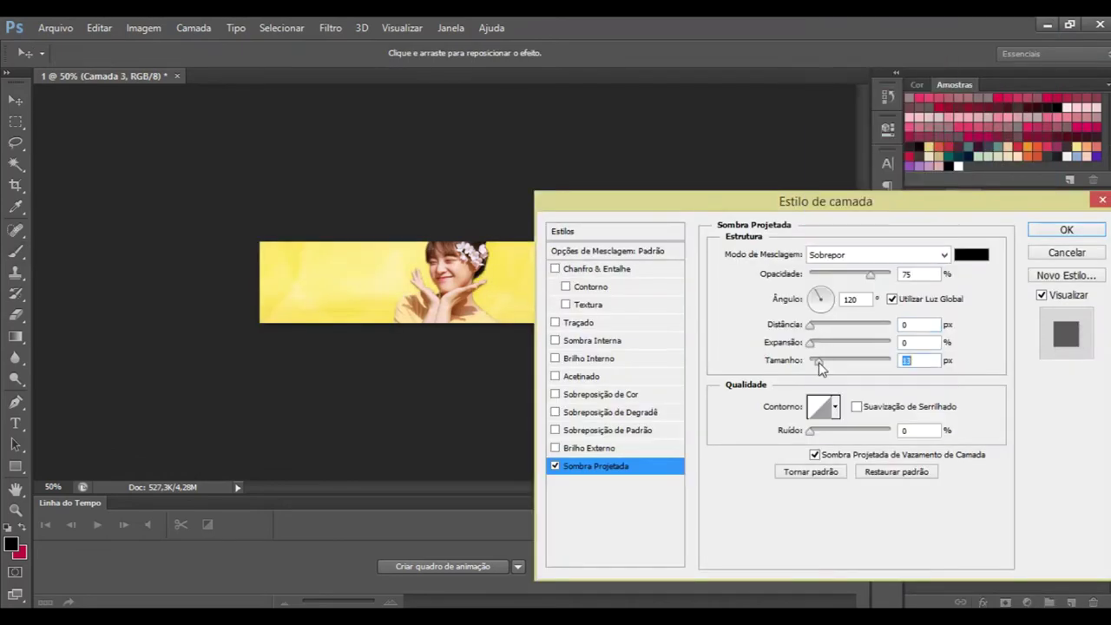
pyautogui.press('Return')
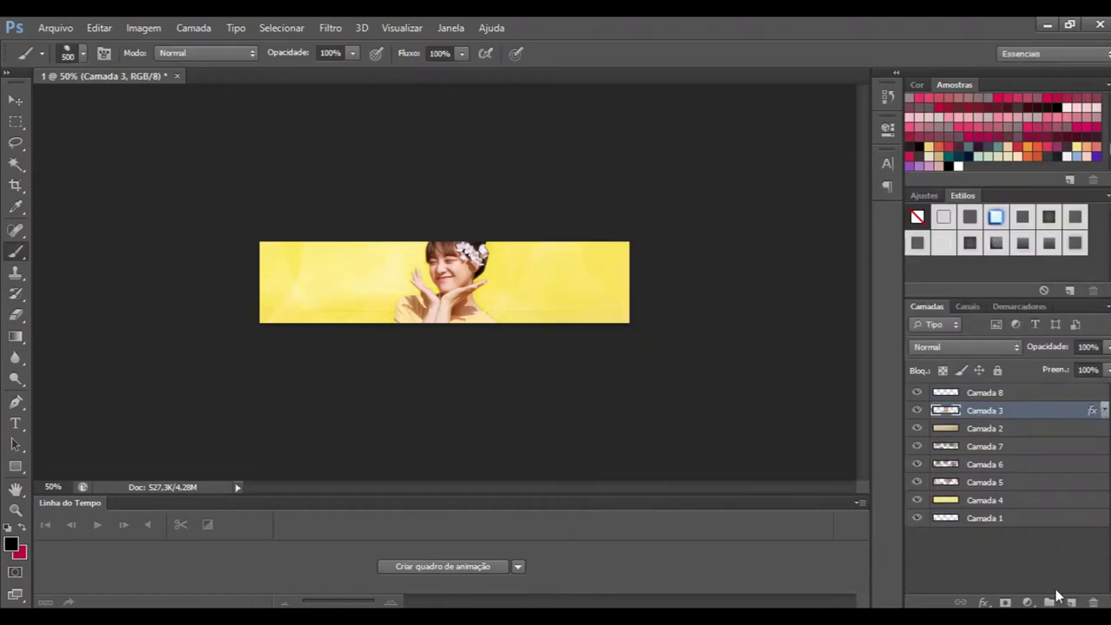
pyautogui.click(1071, 602)
# Open the second girl photo and place it on the banner's right side.
pyautogui.click(55, 26)
pyautogui.click(61, 60)
pyautogui.doubleClick(426, 296)
pyautogui.moveTo(260, 76); pyautogui.dragTo(101, 273)
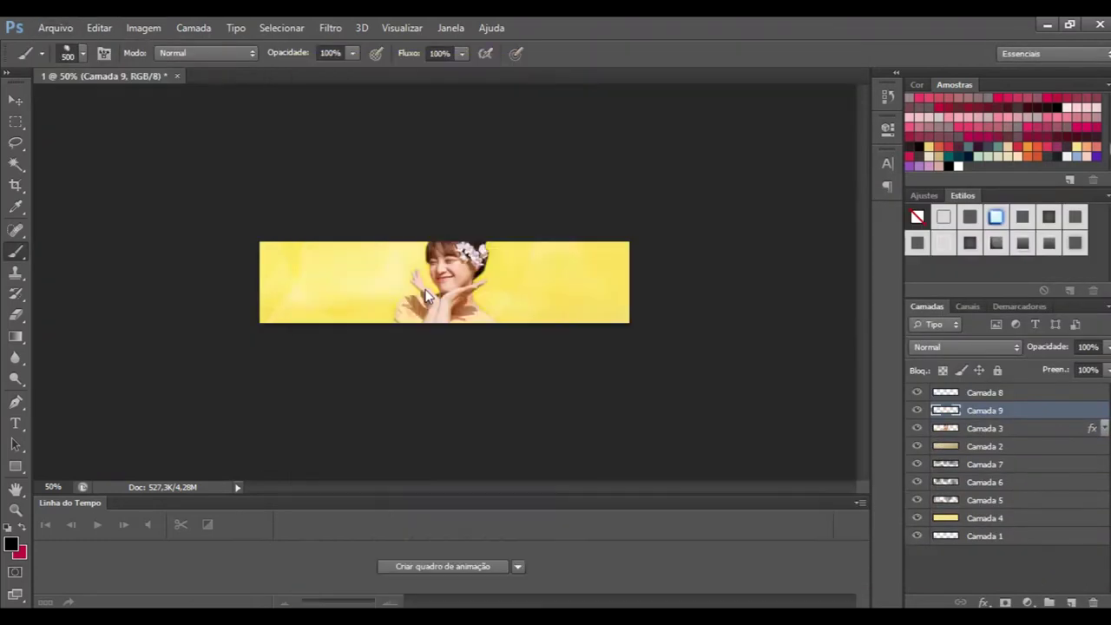
pyautogui.moveTo(87, 417); pyautogui.dragTo(443, 287)
pyautogui.hotkey('ctrl', 't')
pyautogui.moveTo(508, 231); pyautogui.dragTo(614, 278)
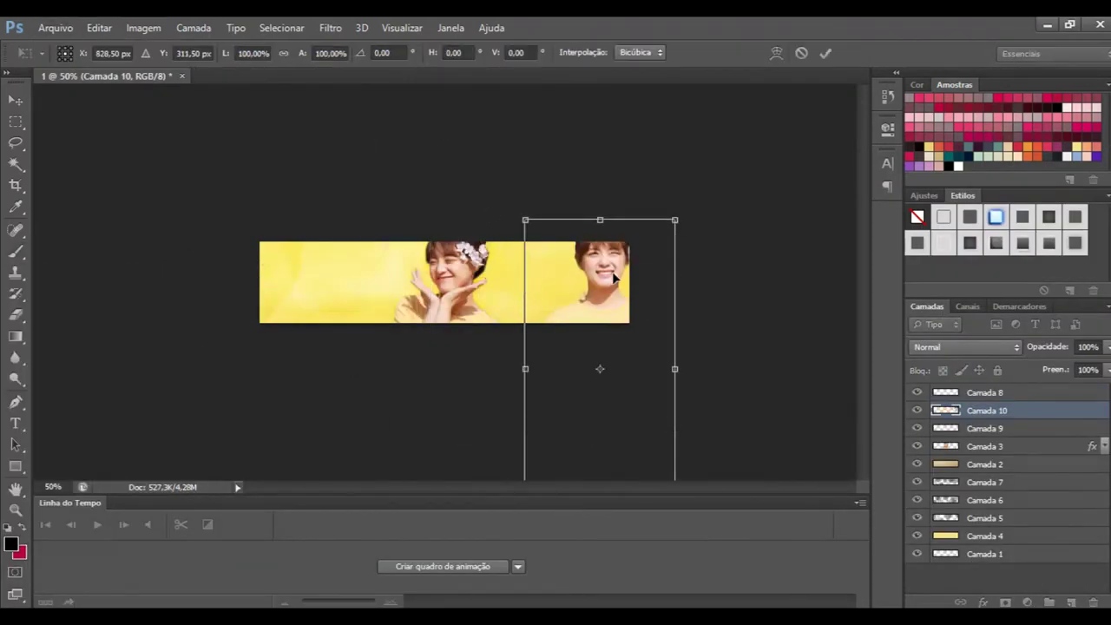
# Set the second photo to Sobrepor at 63% opacity and move it down the layer stack.
pyautogui.press('Return')
pyautogui.press('b')
pyautogui.click(965, 347)
pyautogui.click(943, 218)
pyautogui.moveTo(1106, 347); pyautogui.dragTo(1078, 362)
pyautogui.moveTo(985, 411); pyautogui.dragTo(974, 521)
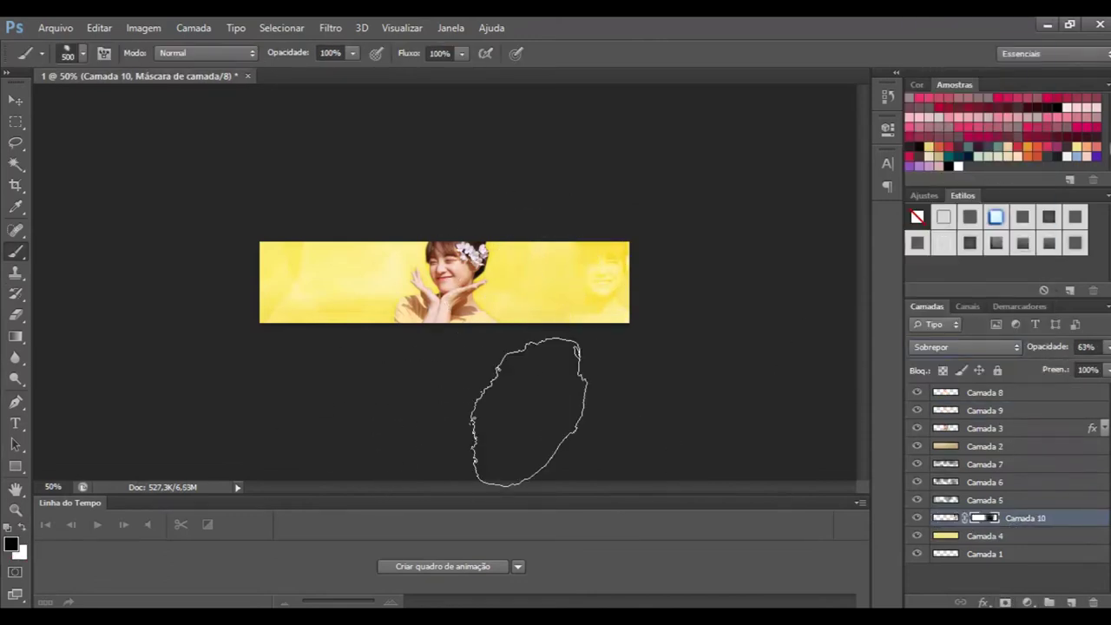
# Select the girl photo layer and start a text line on the banner's left.
pyautogui.click(985, 428)
pyautogui.click(55, 27)
pyautogui.click(15, 423)
pyautogui.click(317, 276)
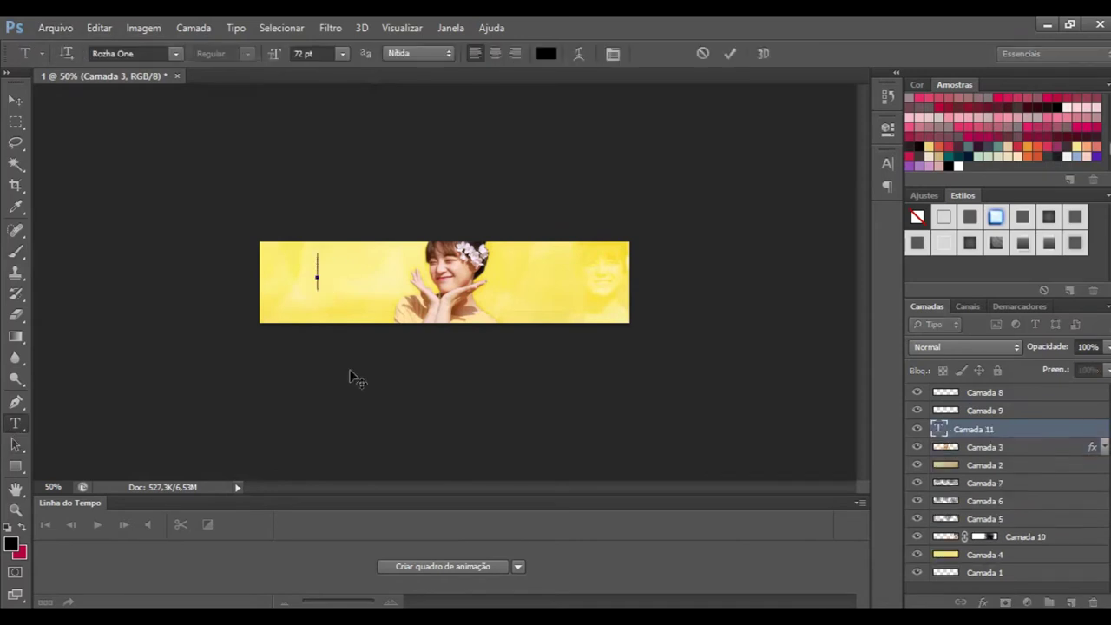
pyautogui.write('Oh honey')
# Set the 'Oh honey' text in a script font with white colour.
pyautogui.click(732, 53)
pyautogui.click(175, 53)
pyautogui.click(344, 217)
pyautogui.click(176, 53)
pyautogui.click(342, 137)
pyautogui.click(546, 53)
pyautogui.click(582, 366)
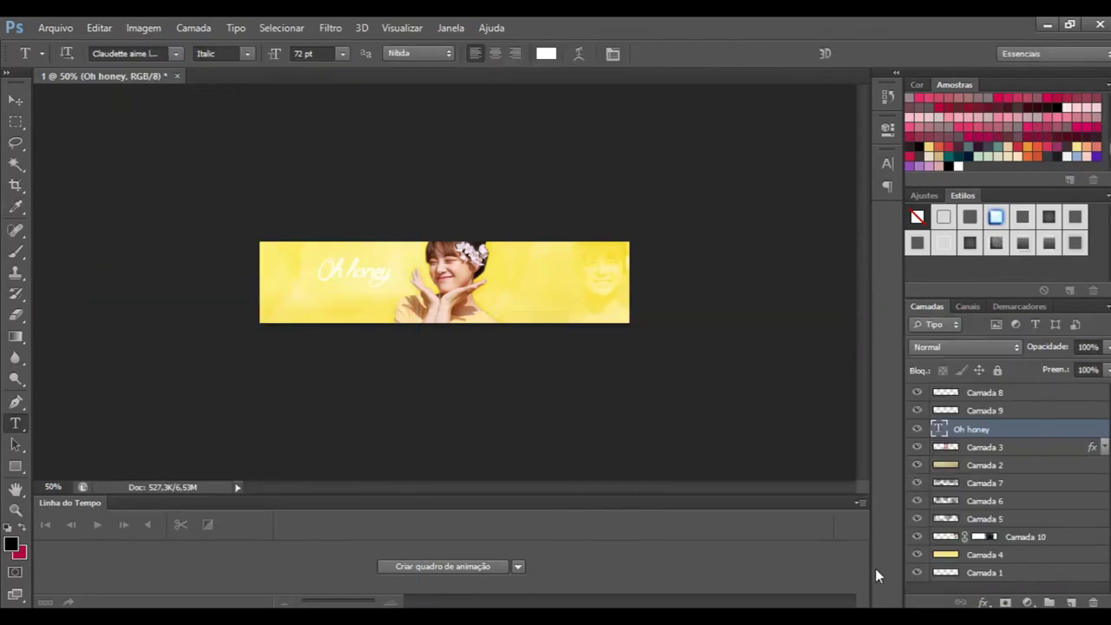
pyautogui.click(933, 350)
# Move 'Oh honey' below the girl layer and enlarge it along the bottom-left.
pyautogui.moveTo(972, 429); pyautogui.dragTo(987, 457)
pyautogui.hotkey('ctrl', 't')
pyautogui.moveTo(396, 290)
pyautogui.mouseDown()
pyautogui.moveTo(461, 348)
pyautogui.moveTo(372, 313)
pyautogui.mouseUp()
pyautogui.press('Return')
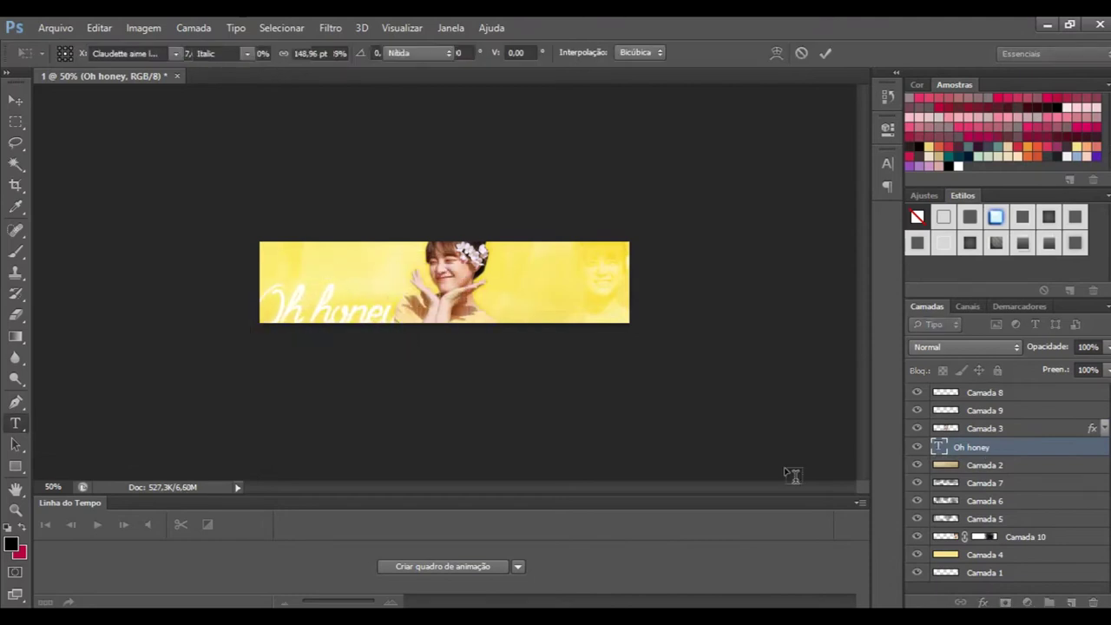
# Give 'Oh honey' a Sobrepor drop shadow and a gradient overlay.
pyautogui.click(984, 602)
pyautogui.click(1016, 584)
pyautogui.click(869, 254)
pyautogui.click(829, 220)
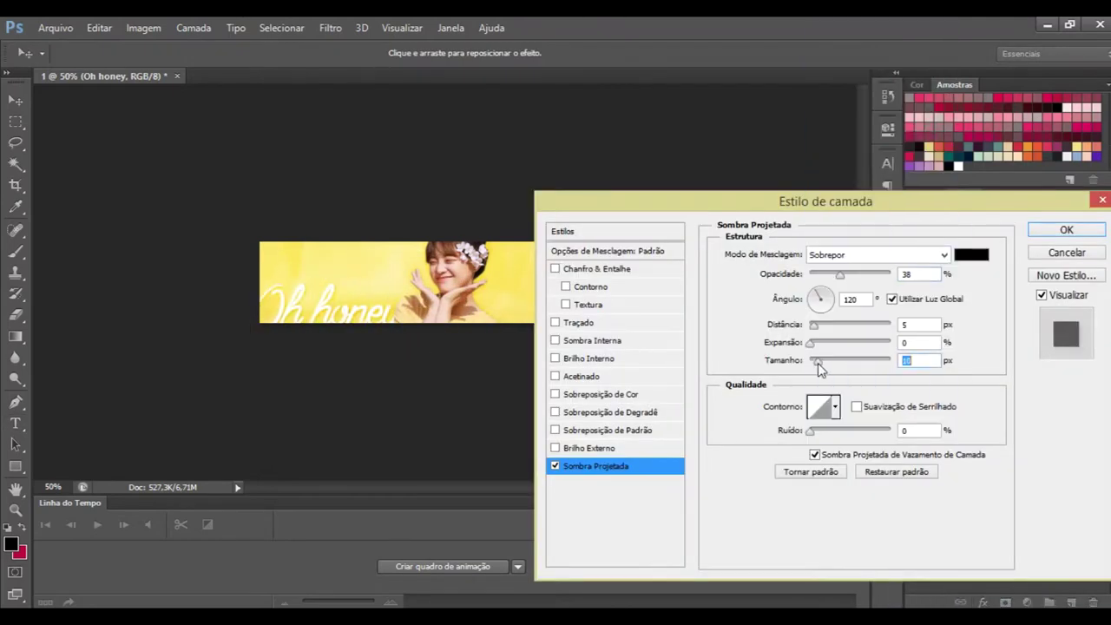
pyautogui.click(611, 412)
pyautogui.click(868, 252)
pyautogui.click(1066, 230)
# Recolour 'Oh honey' pale yellow and duplicate it with an outline style.
pyautogui.click(546, 53)
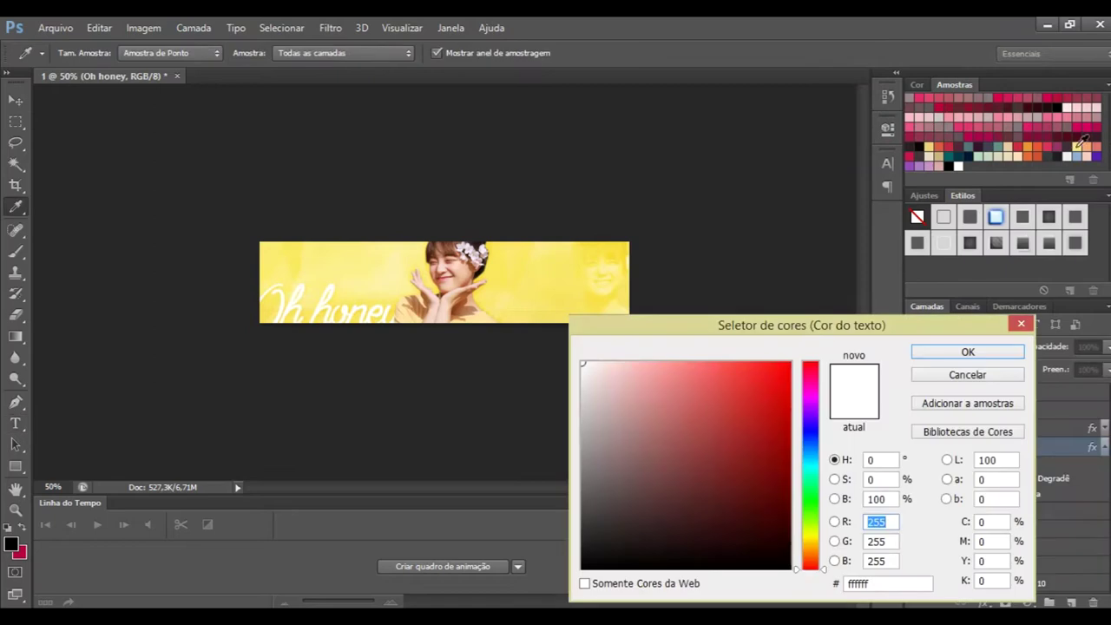
pyautogui.click(564, 287)
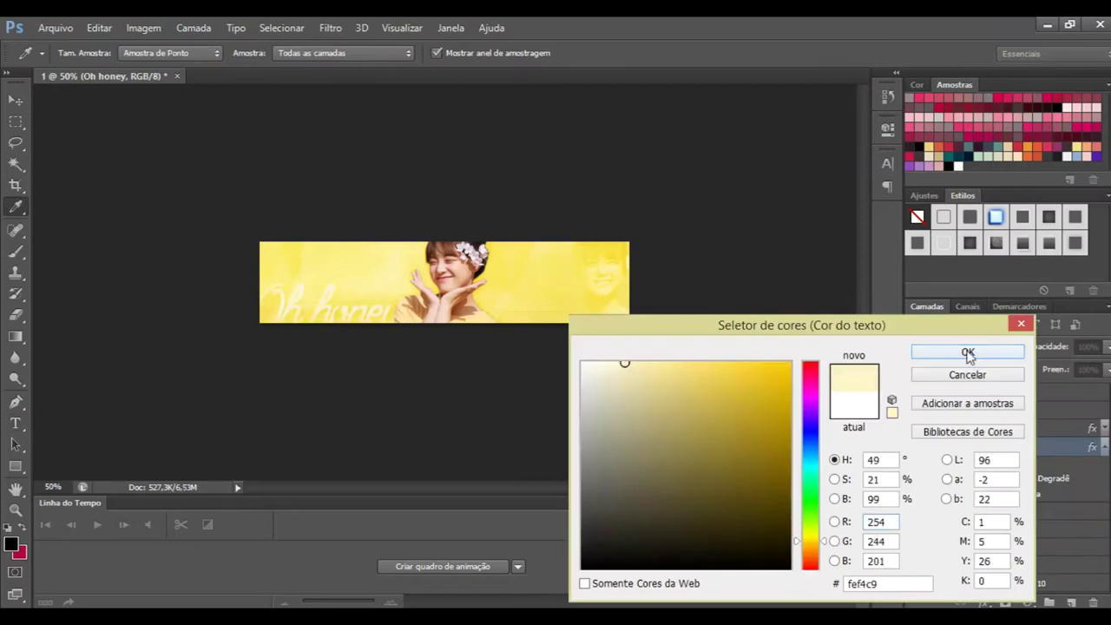
pyautogui.click(969, 352)
pyautogui.hotkey('ctrl', 'j')
pyautogui.click(943, 219)
pyautogui.hotkey('ctrl', 't')
pyautogui.press('Return')
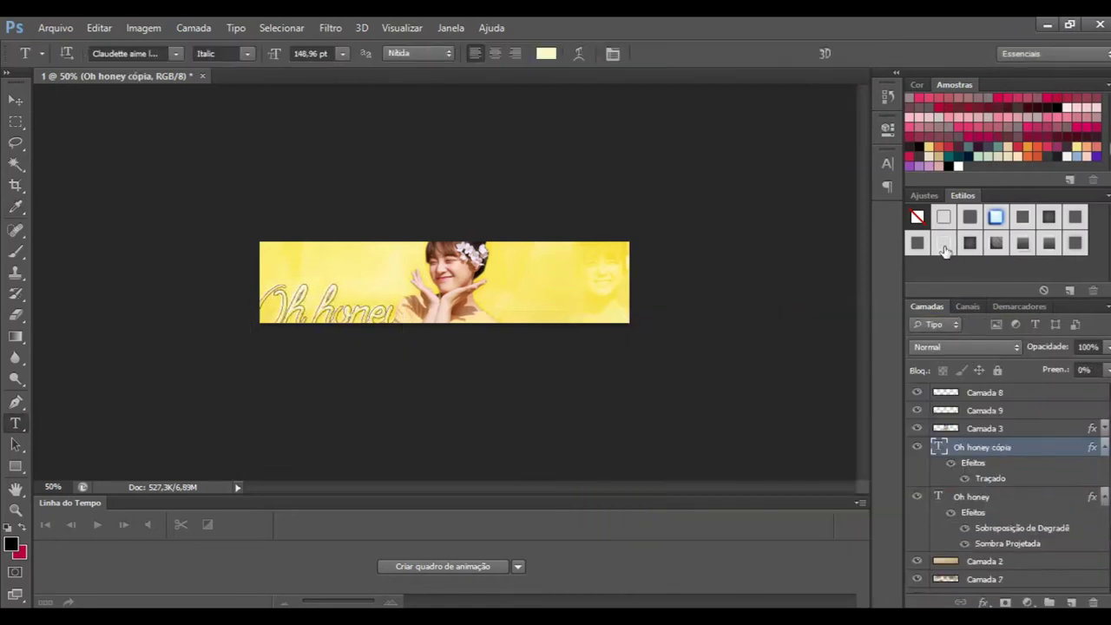
# Move the outlined copy layer below the original 'Oh honey'.
pyautogui.hotkey('ctrl', '1')
pyautogui.hotkey('ctrl', 't')
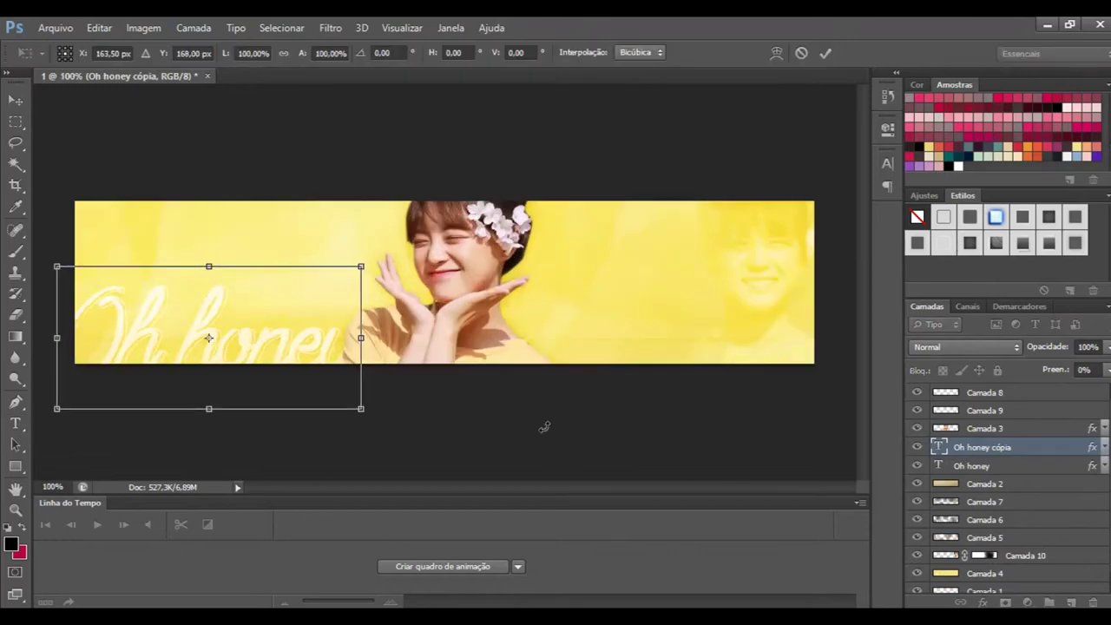
pyautogui.press('Return')
pyautogui.hotkey('ctrl', '-')
pyautogui.moveTo(1012, 447); pyautogui.dragTo(1018, 471)
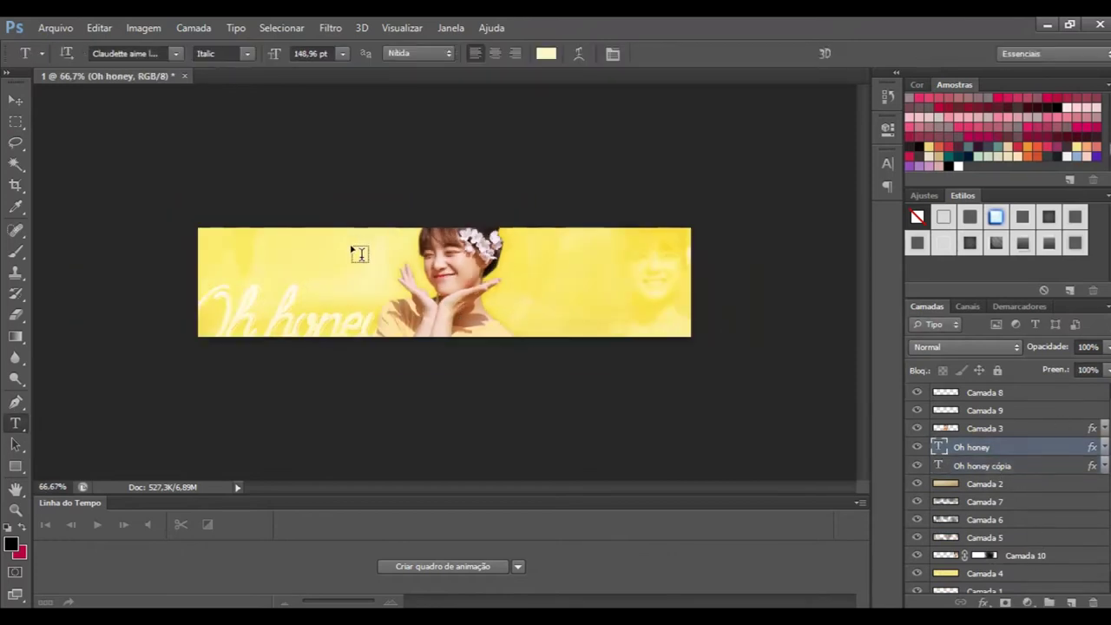
# Add the 'you're in my heart' line above 'Oh honey' at about half size.
pyautogui.click(327, 247)
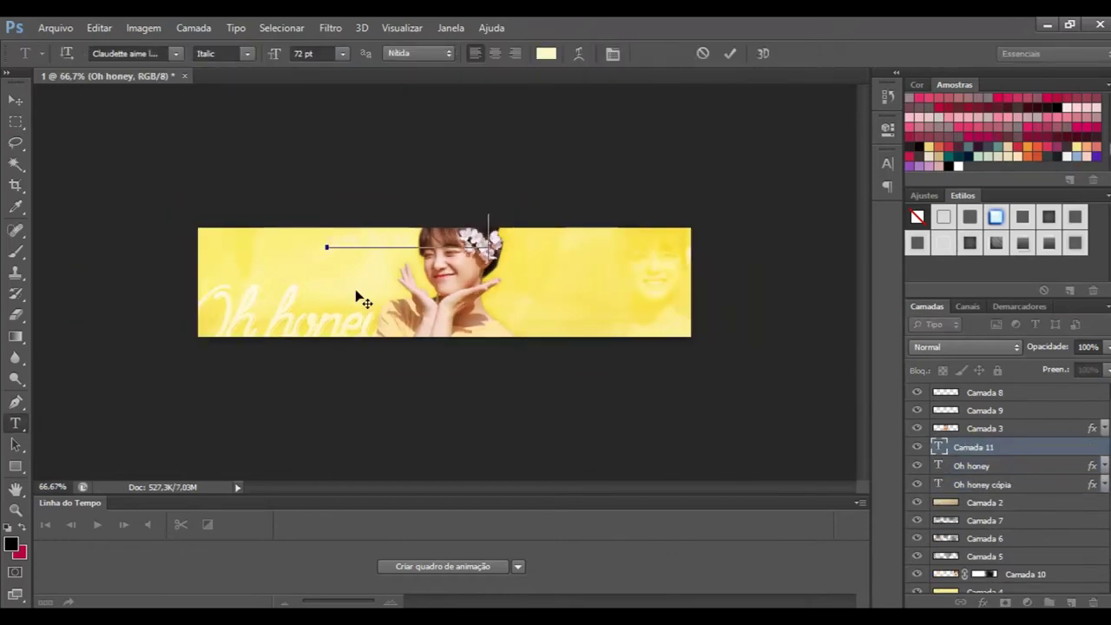
pyautogui.click(546, 53)
pyautogui.click(1002, 350)
pyautogui.hotkey('ctrl', 't')
pyautogui.moveTo(513, 258); pyautogui.dragTo(386, 297)
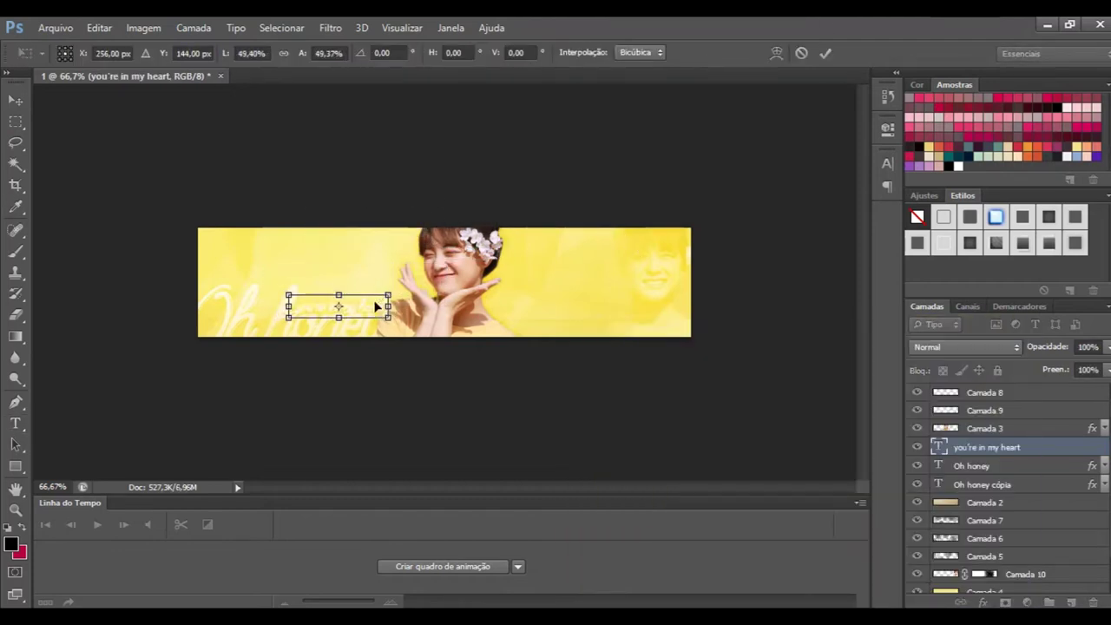
pyautogui.press('Return')
# Give 'you're in my heart' a Sobrepor drop shadow.
pyautogui.click(983, 602)
pyautogui.click(877, 255)
pyautogui.hotkey('ctrl', '+')
pyautogui.hotkey('ctrl', '+')
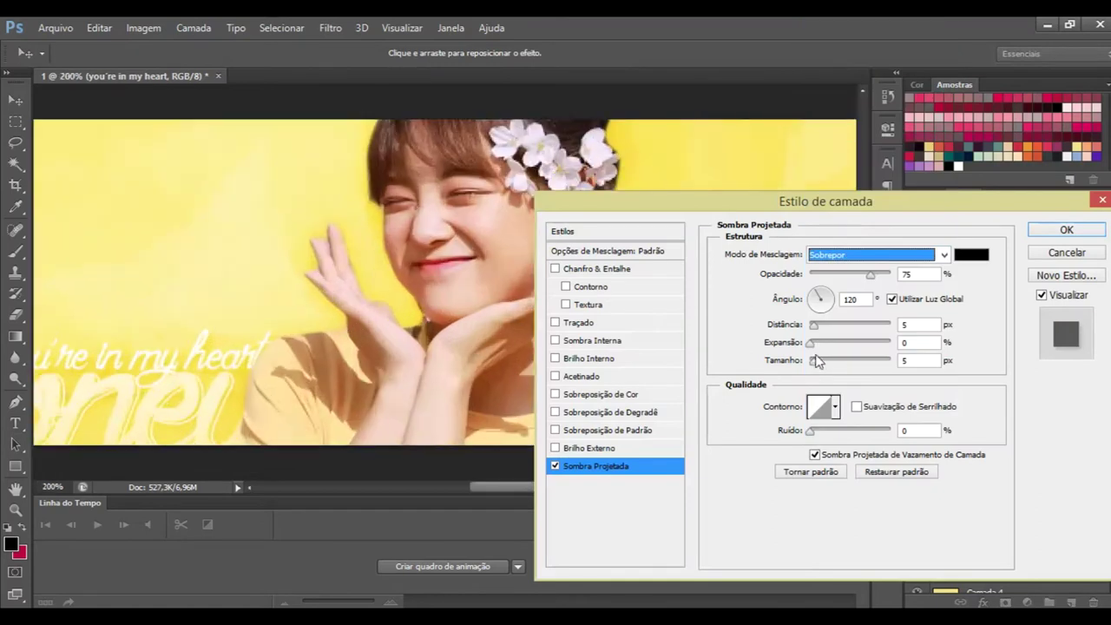
pyautogui.click(1067, 230)
pyautogui.hotkey('ctrl', '-')
pyautogui.hotkey('ctrl', '-')
# Select several flower PNGs in the 100 Flower Pngs folder.
pyautogui.click(54, 27)
pyautogui.click(52, 58)
pyautogui.click(433, 291)
pyautogui.scroll(-1, 831, 170)
pyautogui.scroll(1, 781, 200)
pyautogui.keyDown('ctrl'); pyautogui.click(737, 374); pyautogui.keyUp('ctrl')
pyautogui.keyDown('ctrl'); pyautogui.click(502, 150); pyautogui.keyUp('ctrl')
pyautogui.moveTo(823, 156); pyautogui.dragTo(818, 223)
pyautogui.keyDown('ctrl'); pyautogui.click(424, 217); pyautogui.keyUp('ctrl')
pyautogui.keyDown('ctrl'); pyautogui.click(736, 330); pyautogui.keyUp('ctrl')
# Add more flowers including flower 82, open them all, and collapse the layer effects list.
pyautogui.scroll(-3, 737, 329)
pyautogui.scroll(-1, 660, 391)
pyautogui.keyDown('ctrl'); pyautogui.click(658, 469); pyautogui.keyUp('ctrl')
pyautogui.scroll(-2, 828, 344)
pyautogui.moveTo(827, 344); pyautogui.dragTo(831, 454)
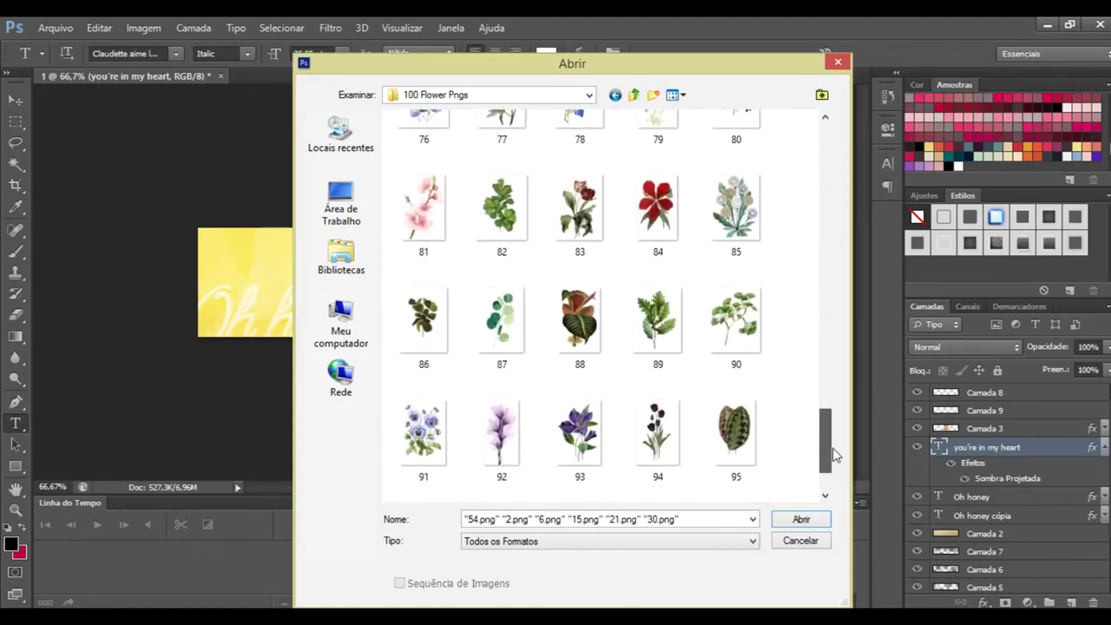
pyautogui.scroll(1, 502, 408)
pyautogui.keyDown('ctrl'); pyautogui.click(502, 408); pyautogui.keyUp('ctrl')
pyautogui.scroll(2, 597, 193)
pyautogui.scroll(3, 597, 260)
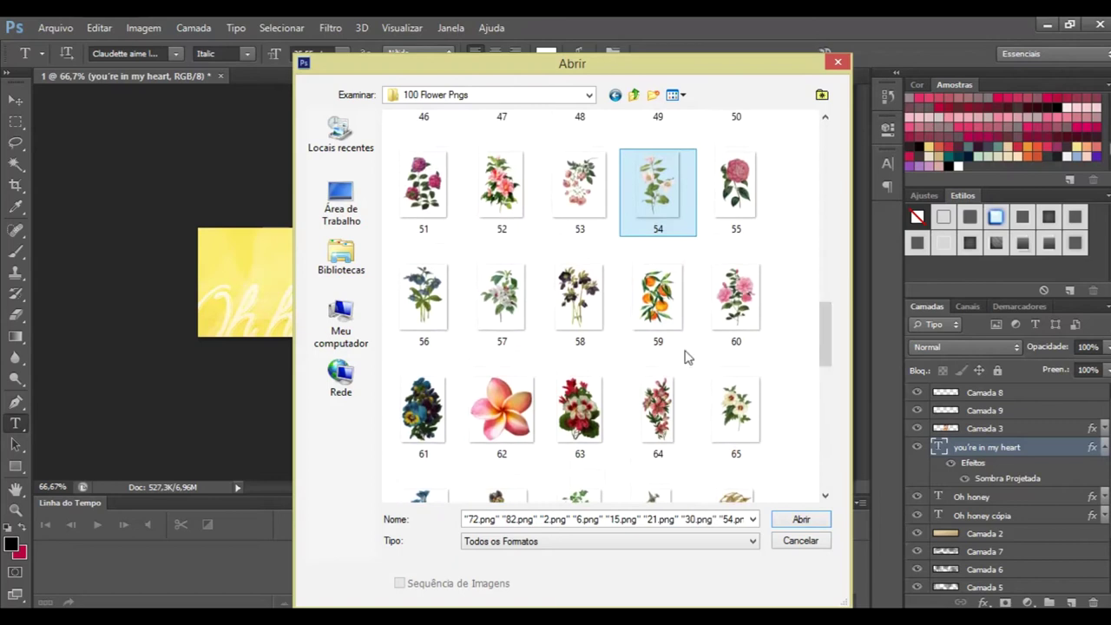
pyautogui.click(801, 520)
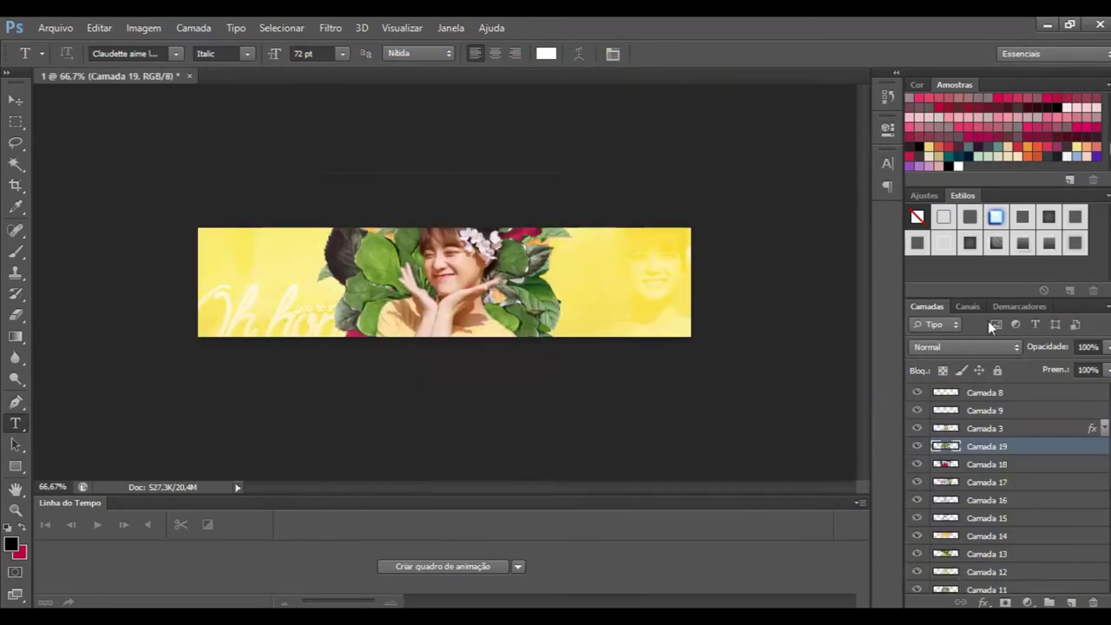
pyautogui.scroll(-2, 1007, 452)
pyautogui.keyDown('alt'); pyautogui.click(1105, 416); pyautogui.keyUp('alt')
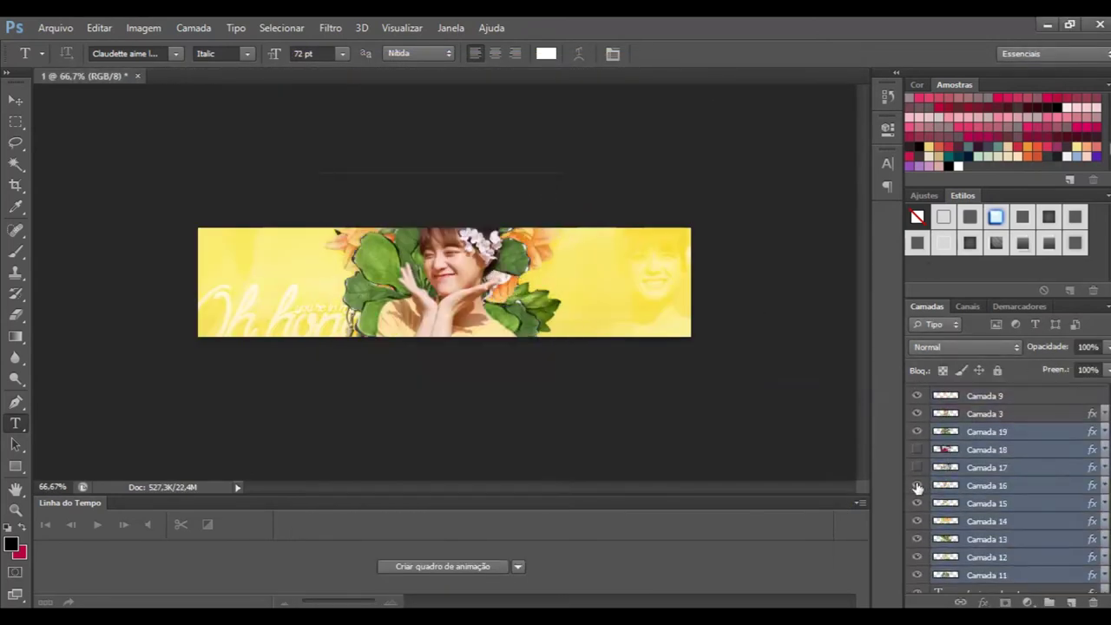
# Shrink the Camada 19 leaves onto the right edge and mirror a copy onto the left edge.
pyautogui.click(946, 431)
pyautogui.hotkey('ctrl', 't')
pyautogui.moveTo(651, 391)
pyautogui.mouseDown()
pyautogui.moveTo(736, 363)
pyautogui.moveTo(286, 295)
pyautogui.mouseUp()
pyautogui.press('Return')
pyautogui.hotkey('ctrl', 'alt', 't')
pyautogui.press('Return')
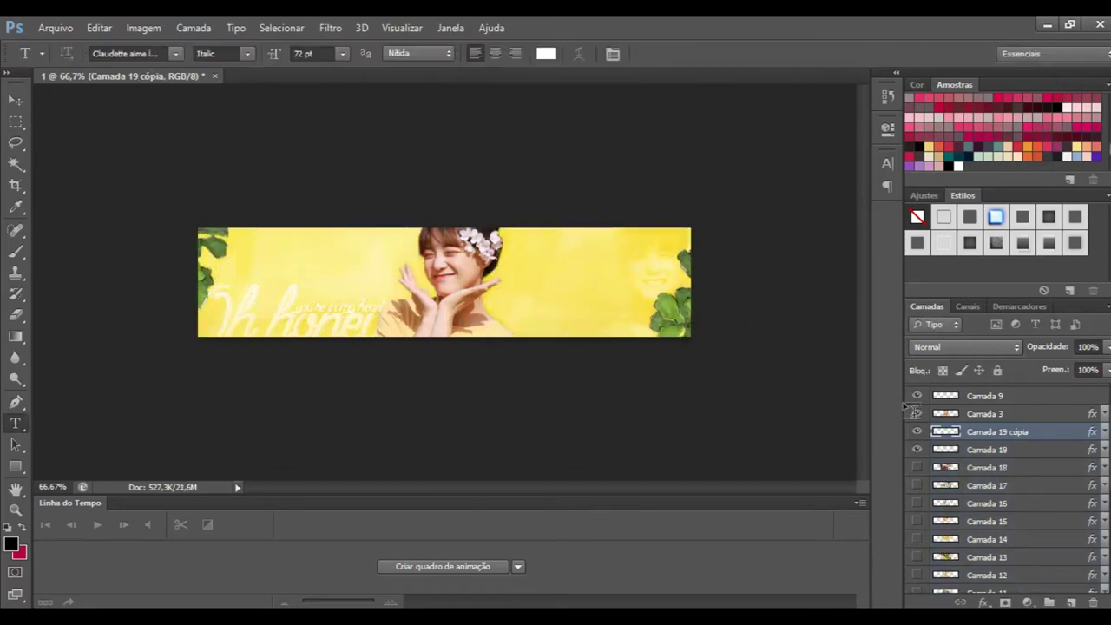
# Show Camada 18 and shrink its red flowers beside the girl.
pyautogui.click(917, 468)
pyautogui.click(959, 469)
pyautogui.hotkey('ctrl', 't')
pyautogui.moveTo(566, 474); pyautogui.dragTo(539, 386)
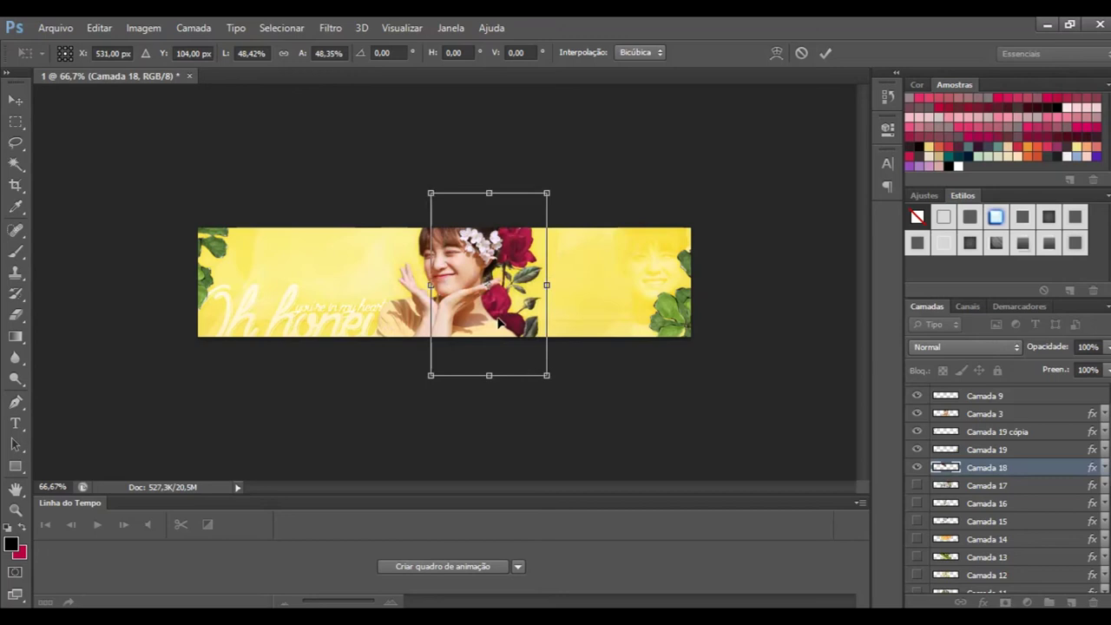
pyautogui.press('Return')
# Show Camada 17, move it above Camada 18, and shrink the white flower near the girl's face.
pyautogui.click(917, 486)
pyautogui.moveTo(973, 486); pyautogui.dragTo(973, 466)
pyautogui.hotkey('ctrl', 't')
pyautogui.moveTo(575, 457); pyautogui.dragTo(477, 303)
pyautogui.moveTo(393, 233); pyautogui.dragTo(439, 317)
pyautogui.press('Return')
# Show Camada 16, rotate its flower to about 118 degrees, and move it into position.
pyautogui.click(917, 503)
pyautogui.click(987, 504)
pyautogui.hotkey('ctrl', 't')
pyautogui.moveTo(596, 360); pyautogui.dragTo(523, 282)
pyautogui.moveTo(607, 260); pyautogui.dragTo(608, 230)
pyautogui.press('Return')
# Show Camada 15, rotate its flower past -62 degrees, and move it down-left.
pyautogui.click(917, 521)
pyautogui.hotkey('ctrl', 't')
pyautogui.moveTo(330, 348)
pyautogui.mouseDown()
pyautogui.moveTo(372, 241)
pyautogui.moveTo(720, 377)
pyautogui.mouseUp()
pyautogui.moveTo(556, 391)
pyautogui.mouseDown()
pyautogui.moveTo(241, 391)
pyautogui.moveTo(156, 371)
pyautogui.mouseUp()
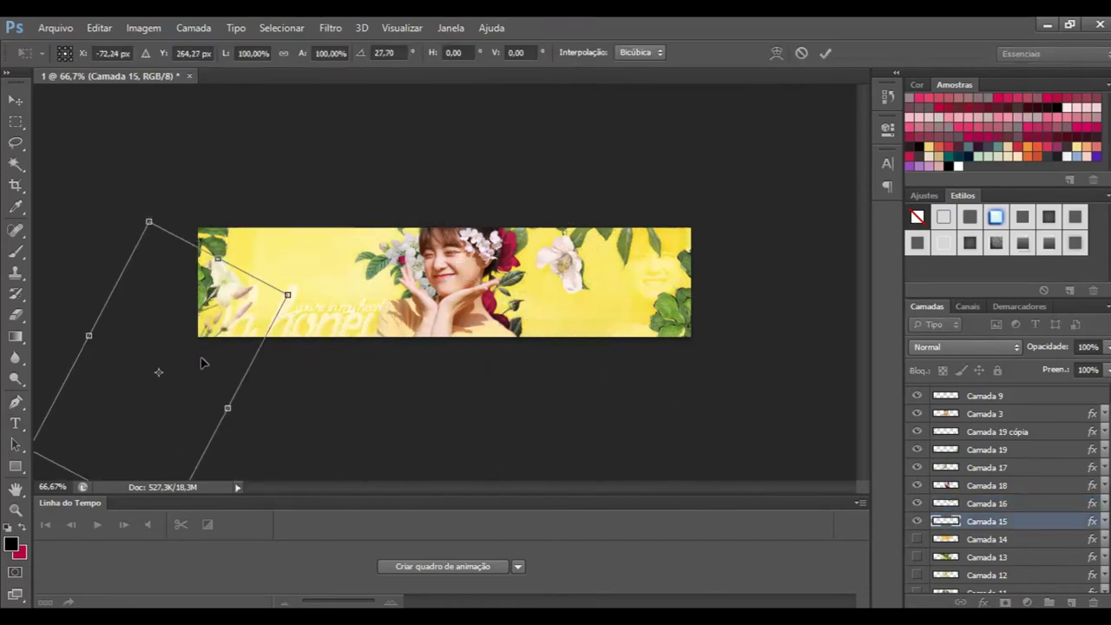
pyautogui.press('Return')
pyautogui.press('t')
# Rotate the Camada 14 flower above the banner's top edge.
pyautogui.click(961, 542)
pyautogui.hotkey('ctrl', 't')
pyautogui.moveTo(451, 95); pyautogui.dragTo(429, 69)
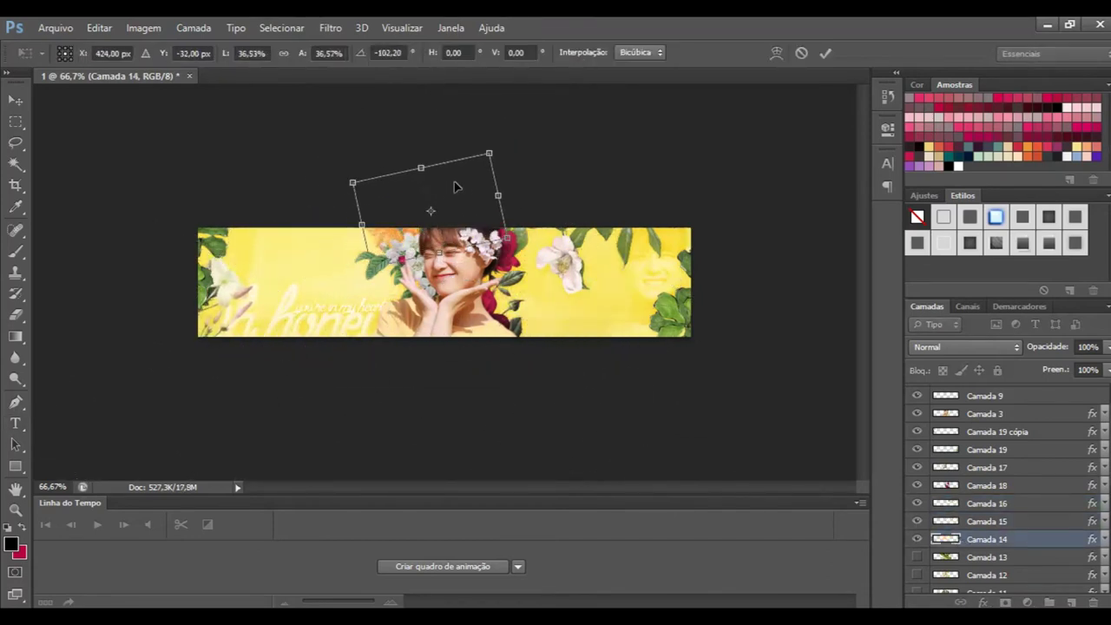
pyautogui.press('Return')
# Show Camada 13 and shrink its leaves to a small cluster.
pyautogui.click(917, 556)
pyautogui.click(961, 556)
pyautogui.hotkey('ctrl', 't')
pyautogui.moveTo(446, 397); pyautogui.dragTo(298, 268)
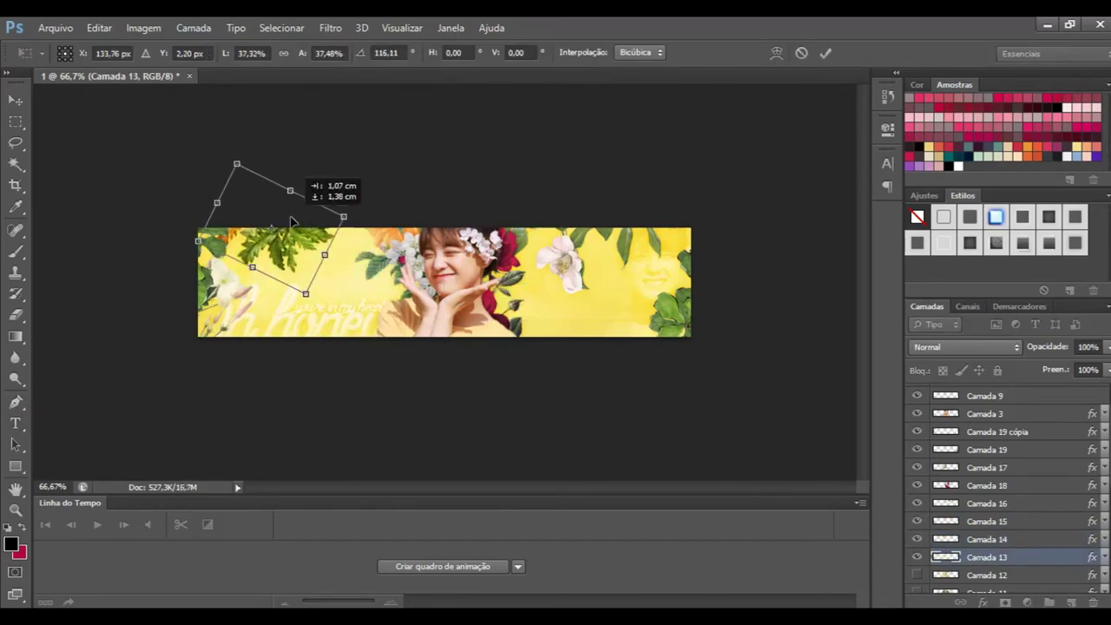
pyautogui.press('Return')
# Shrink the Camada 12 sprig on the banner's left side.
pyautogui.hotkey('ctrl', '-')
pyautogui.scroll(-1, 987, 469)
pyautogui.click(988, 486)
pyautogui.hotkey('ctrl', 't')
pyautogui.moveTo(513, 409); pyautogui.dragTo(382, 323)
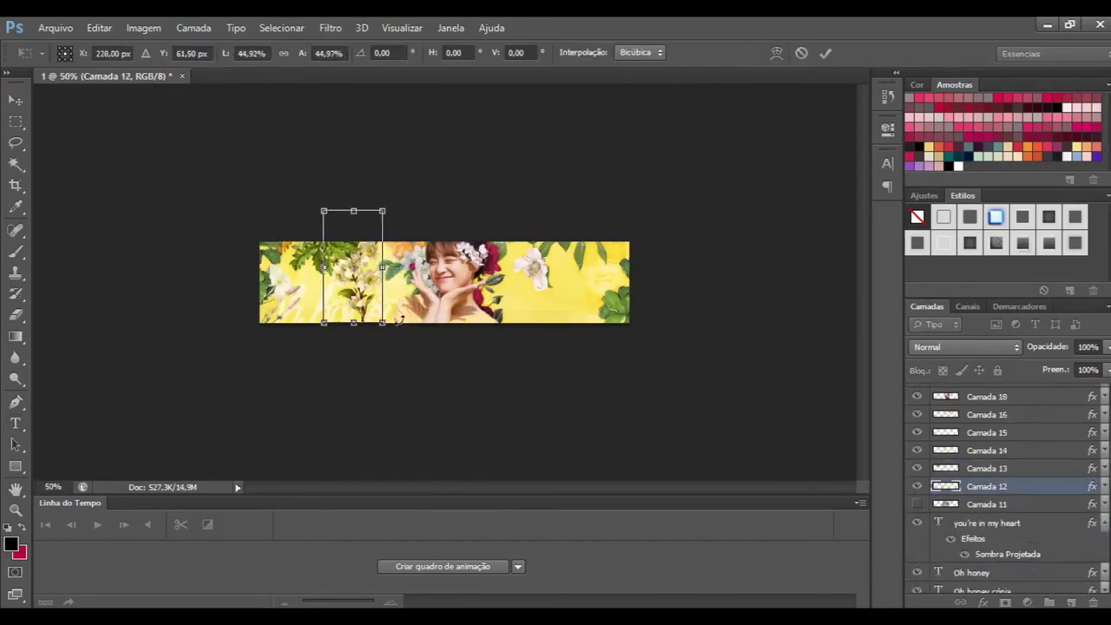
pyautogui.press('Return')
# Show Camada 11, shrink and tilt its leaves below the girl, and zoom to 100 percent.
pyautogui.click(917, 504)
pyautogui.click(987, 504)
pyautogui.hotkey('ctrl', 't')
pyautogui.moveTo(512, 370); pyautogui.dragTo(568, 349)
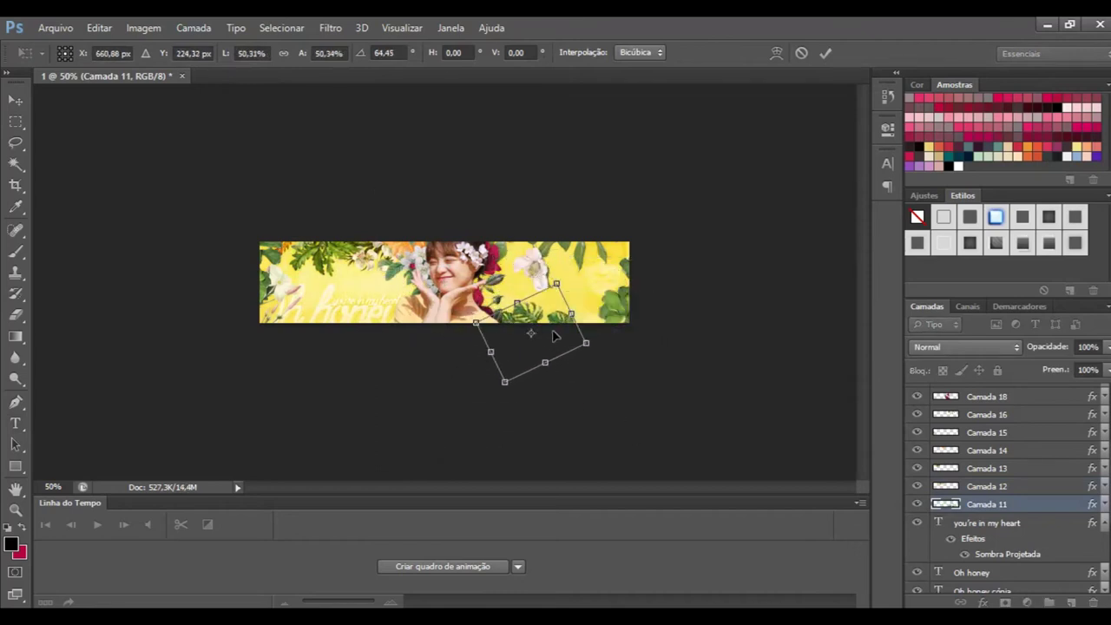
pyautogui.press('Return')
pyautogui.press('t')
pyautogui.hotkey('ctrl', '+')
pyautogui.click(1091, 524)
# Draw a 126×23 px rounded-rectangle pill with pale yellow fill and no stroke.
pyautogui.press('u')
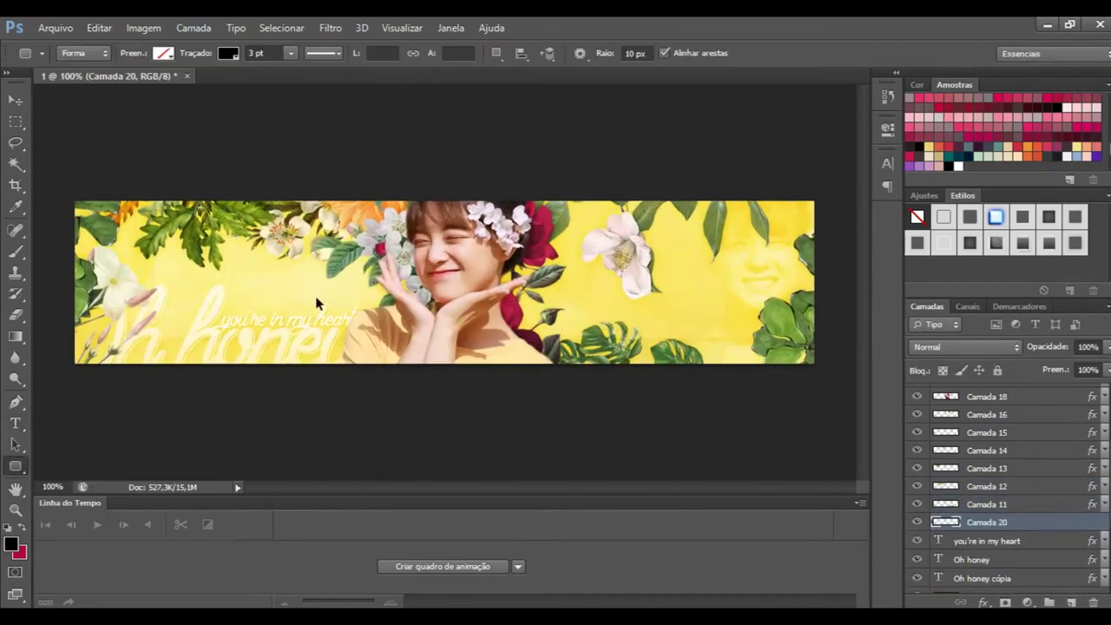
pyautogui.hotkey('ctrl', '+')
pyautogui.moveTo(302, 288); pyautogui.dragTo(495, 321)
pyautogui.click(228, 53)
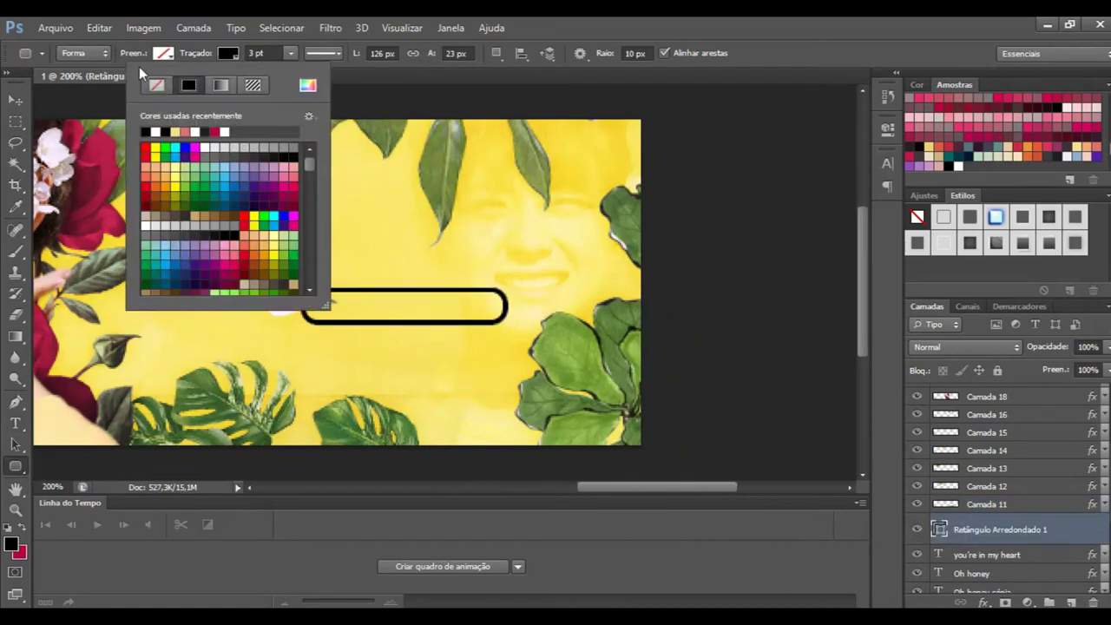
pyautogui.click(156, 85)
pyautogui.click(164, 53)
pyautogui.click(117, 128)
pyautogui.click(347, 235)
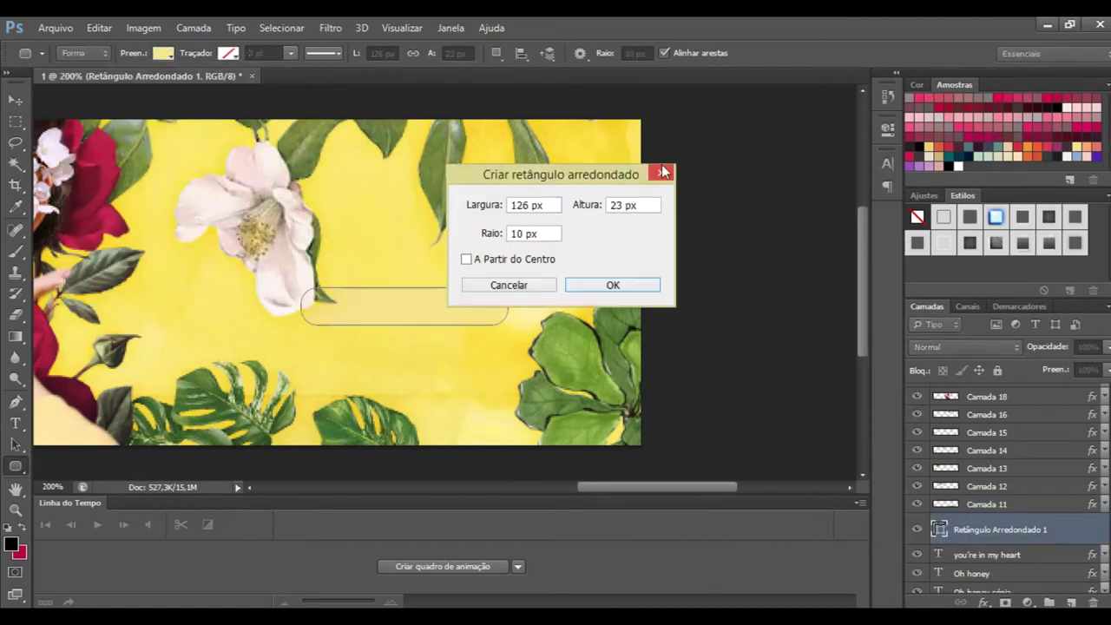
pyautogui.click(664, 172)
# Give the pill an overlay Drop Shadow and an Inner Shadow.
pyautogui.click(984, 602)
pyautogui.click(1016, 580)
pyautogui.click(879, 254)
pyautogui.click(838, 219)
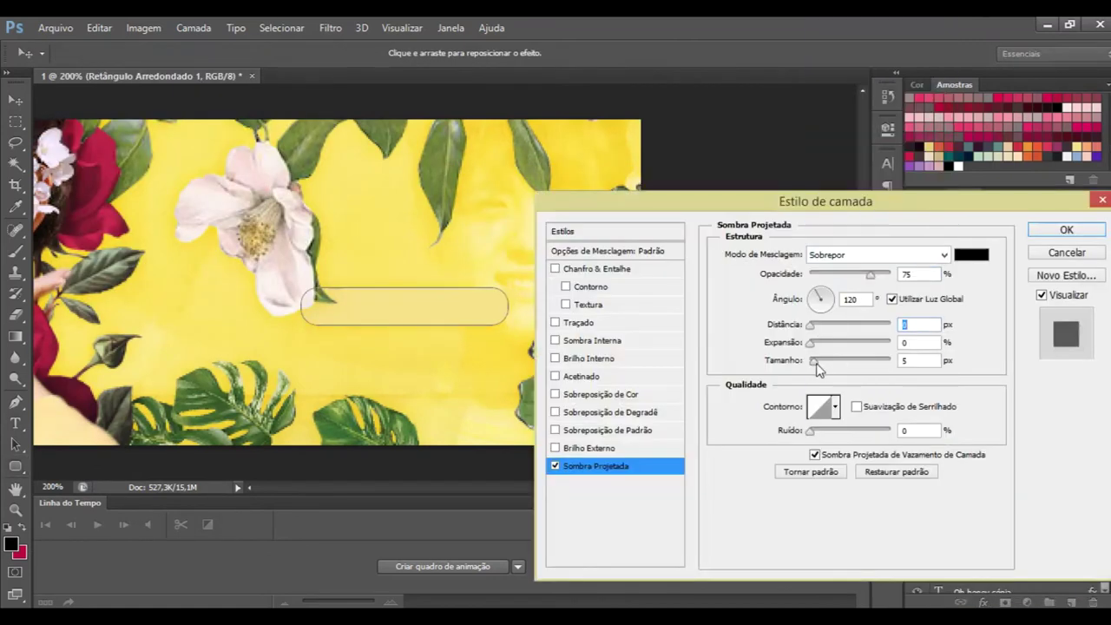
pyautogui.click(577, 340)
pyautogui.click(878, 255)
pyautogui.click(877, 189)
pyautogui.click(1067, 229)
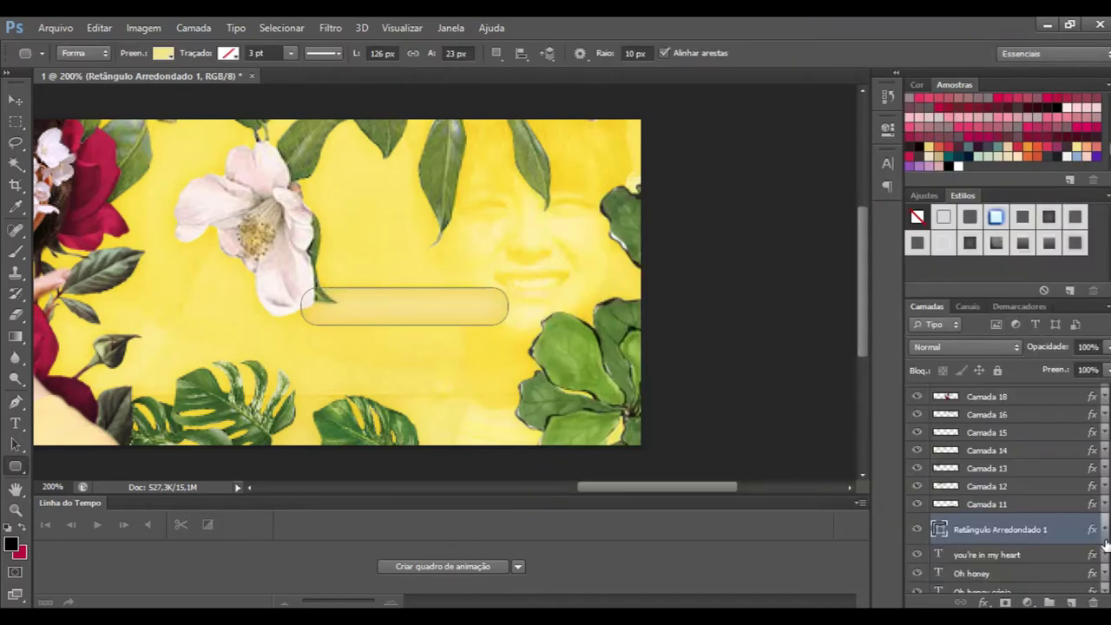
# Duplicate the pill, fill the copy white, and add a white Outer Glow.
pyautogui.hotkey('ctrl', 'j')
pyautogui.click(167, 55)
pyautogui.click(159, 131)
pyautogui.click(984, 602)
pyautogui.click(933, 571)
pyautogui.click(855, 312)
pyautogui.click(933, 350)
pyautogui.click(816, 395)
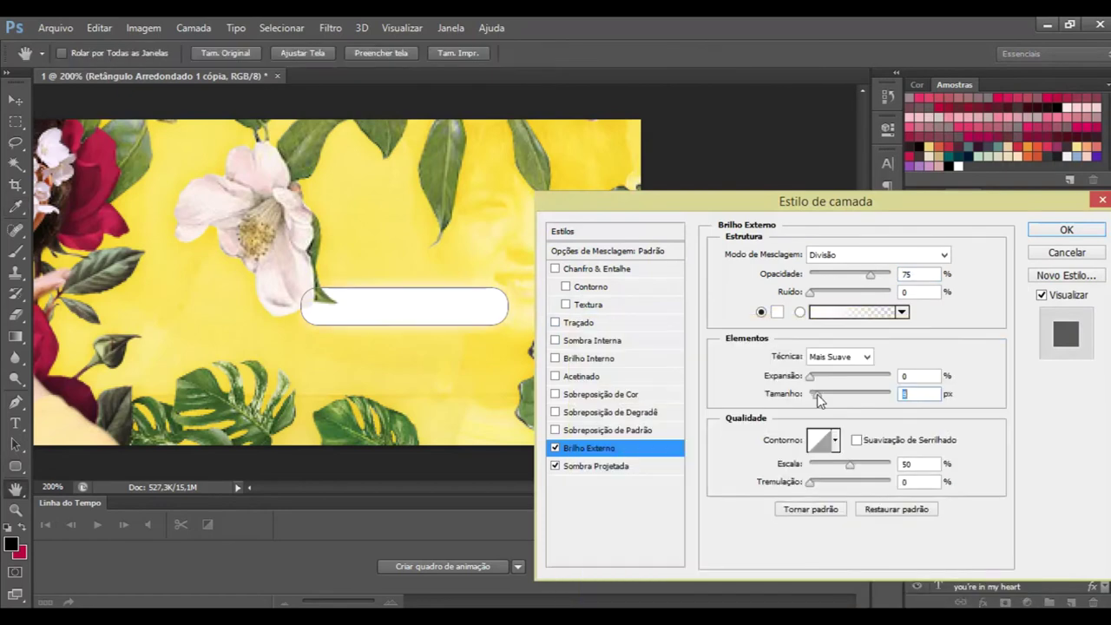
pyautogui.click(1067, 230)
# Set the glowing copy's fill to none and begin a text line above the pill.
pyautogui.click(163, 53)
pyautogui.click(156, 84)
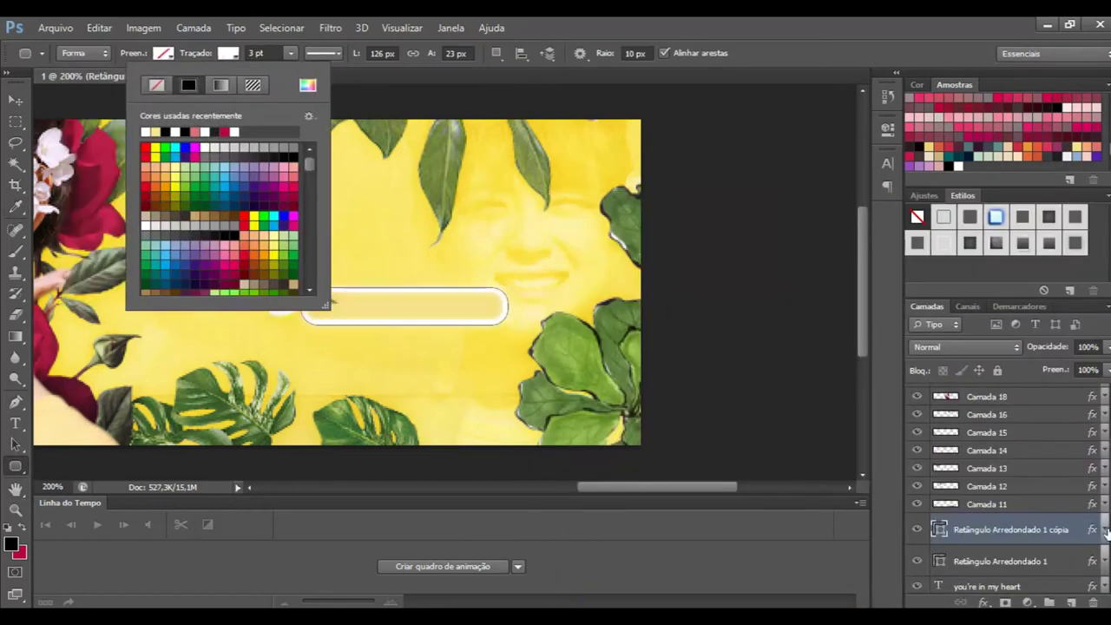
pyautogui.click(1106, 531)
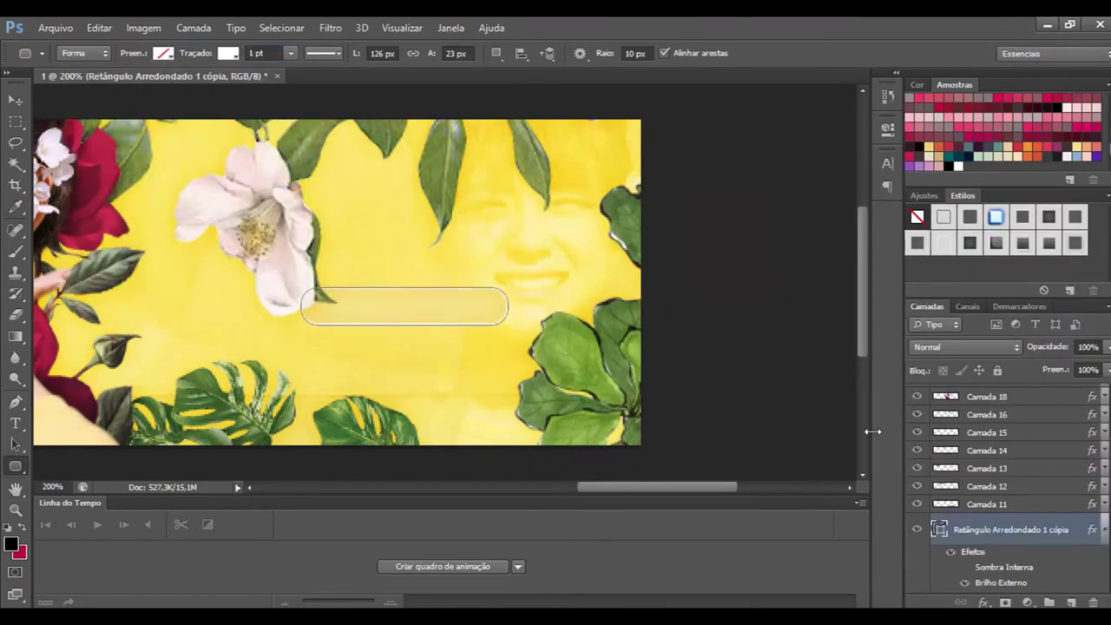
pyautogui.click(17, 425)
pyautogui.click(331, 222)
pyautogui.write('lovely girl')
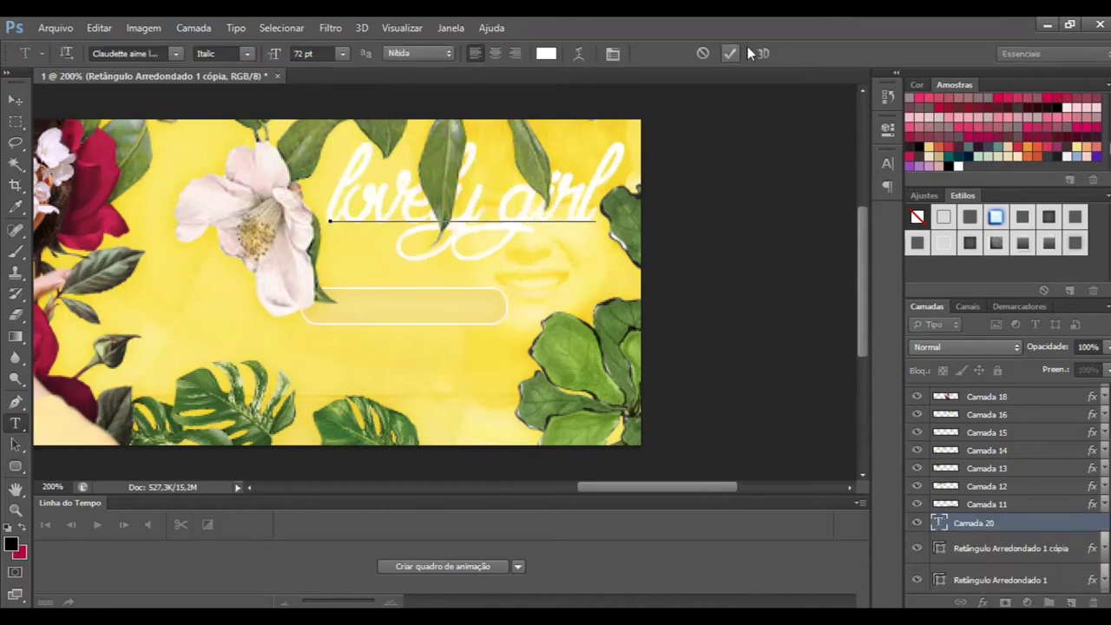
# Set 'lovely girl' in Futura XBlk BT and scale it to fit the pill.
pyautogui.click(176, 53)
pyautogui.scroll(-5, 401, 275)
pyautogui.click(304, 496)
pyautogui.click(175, 53)
pyautogui.press('Return')
pyautogui.hotkey('ctrl', 't')
pyautogui.moveTo(811, 249); pyautogui.dragTo(489, 325)
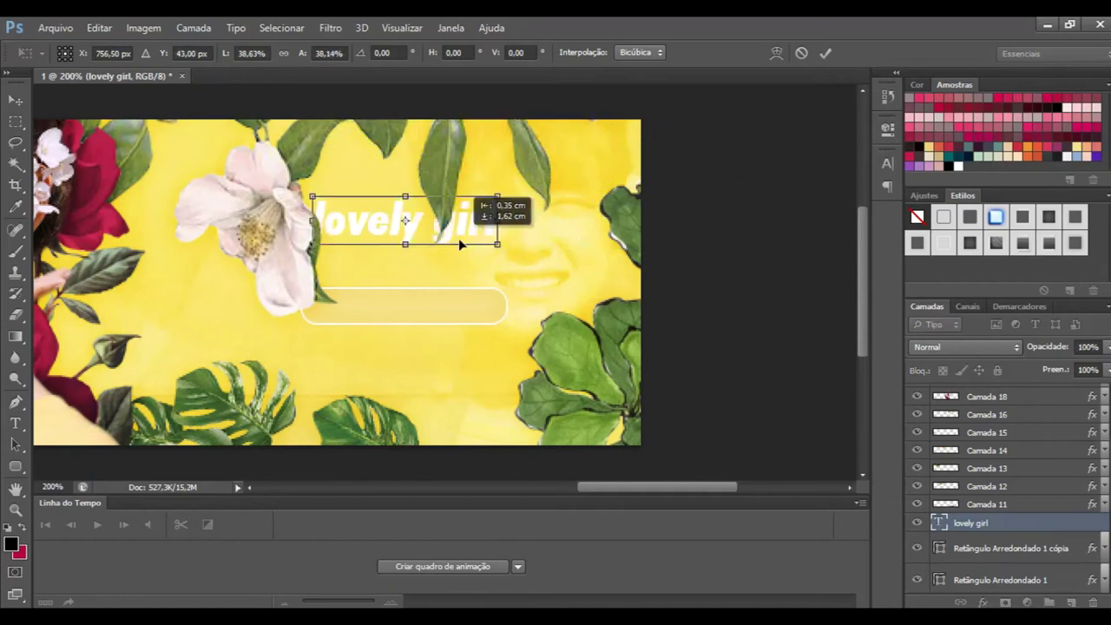
pyautogui.press('Return')
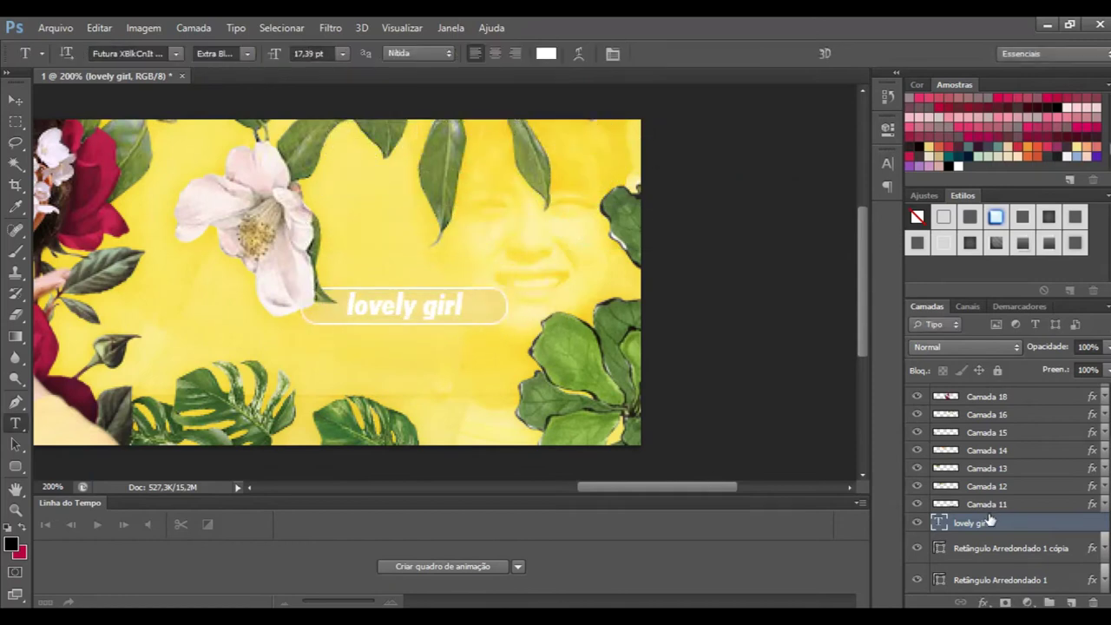
# Save the pill copy's layer style as a new reusable style.
pyautogui.click(999, 548)
pyautogui.doubleClick(1051, 548)
pyautogui.click(1067, 206)
pyautogui.press('Return')
pyautogui.press('Return')
# Move the 'lovely girl' text and both pill layers to the left.
pyautogui.click(971, 522)
pyautogui.click(19, 100)
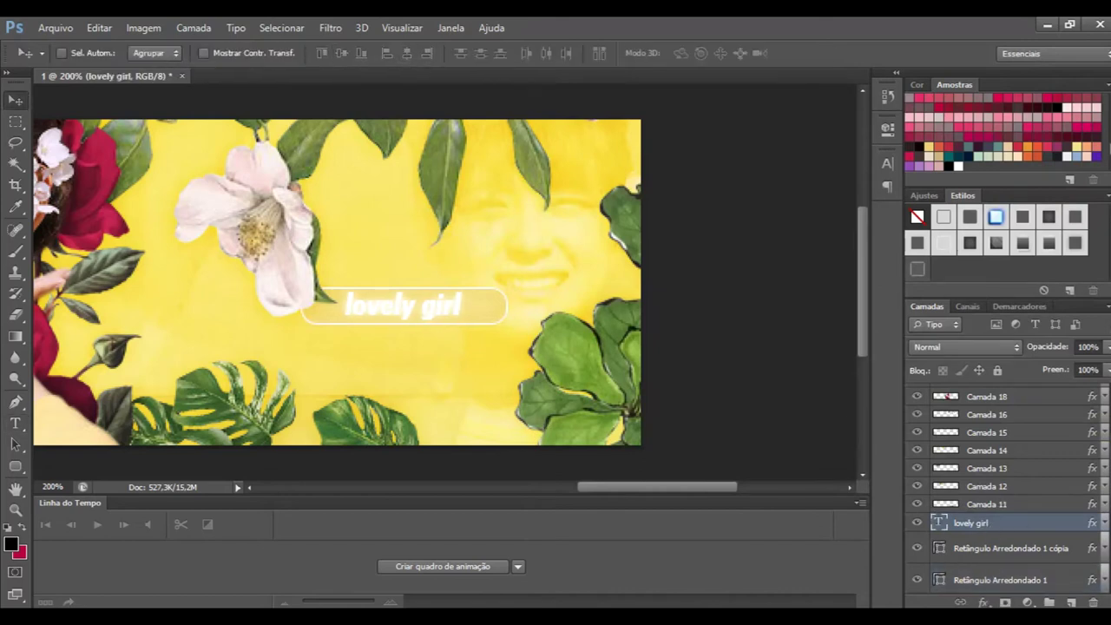
pyautogui.scroll(-3, 1008, 487)
pyautogui.keyDown('shift'); pyautogui.click(999, 501); pyautogui.keyUp('shift')
pyautogui.moveTo(463, 305); pyautogui.dragTo(285, 321)
pyautogui.click(1005, 481)
# Change the original pill's fill to orange.
pyautogui.click(1005, 501)
pyautogui.press('u')
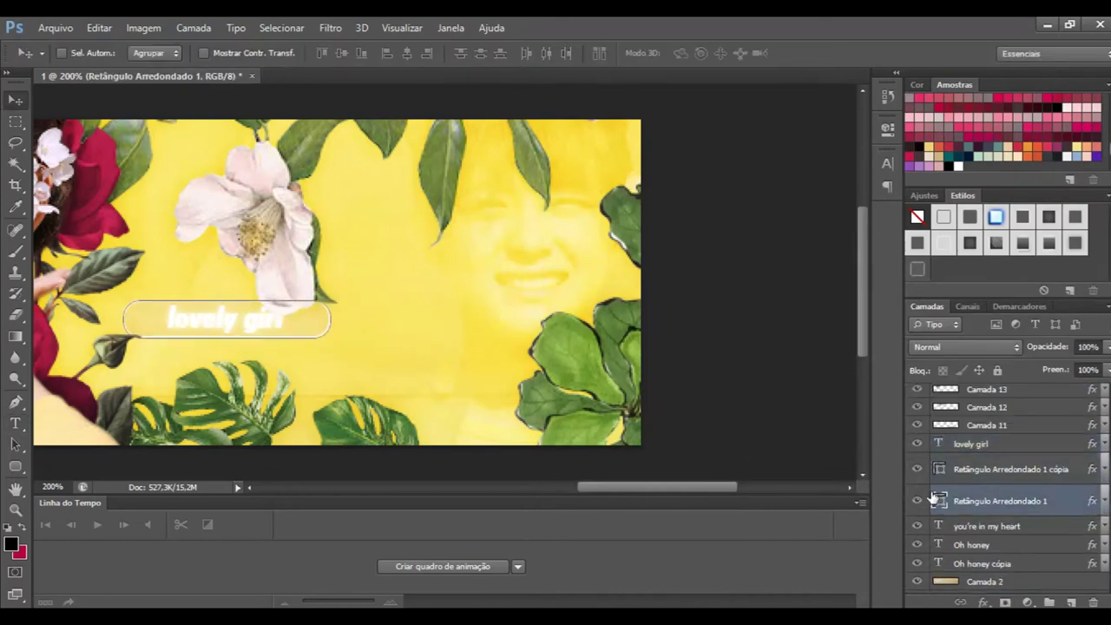
pyautogui.click(162, 53)
pyautogui.click(214, 269)
# Duplicate the label up and to the right and change its text to 'dsg. by maba'.
pyautogui.click(982, 511)
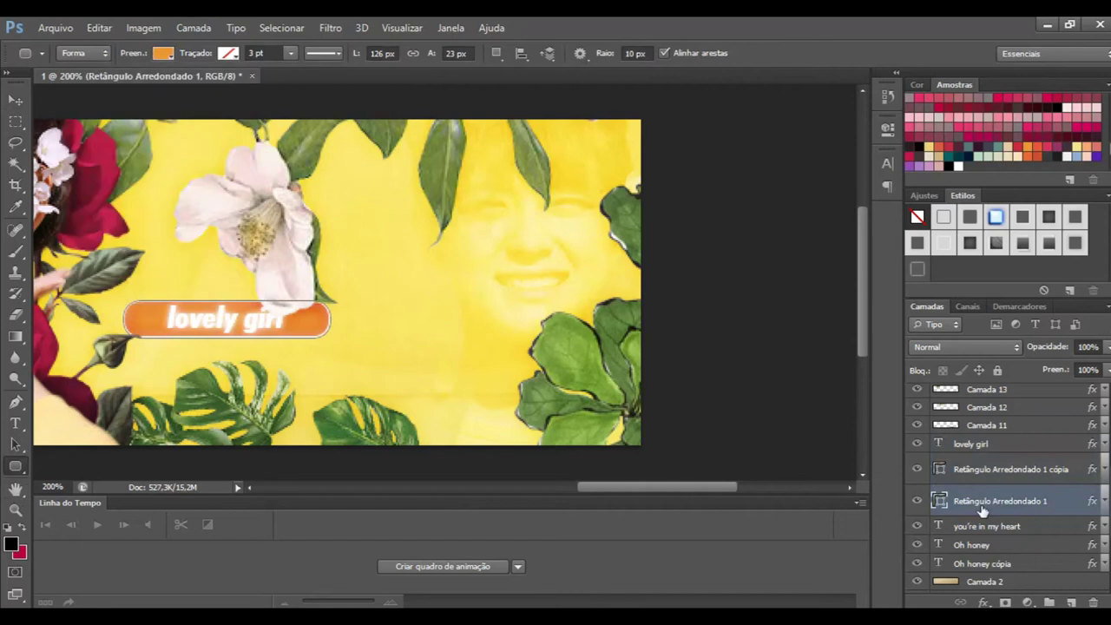
pyautogui.keyDown('shift'); pyautogui.click(971, 443); pyautogui.keyUp('shift')
pyautogui.hotkey('ctrl', 'alt', 't')
pyautogui.moveTo(310, 320); pyautogui.dragTo(466, 307)
pyautogui.press('Return')
pyautogui.press('t')
pyautogui.click(432, 305)
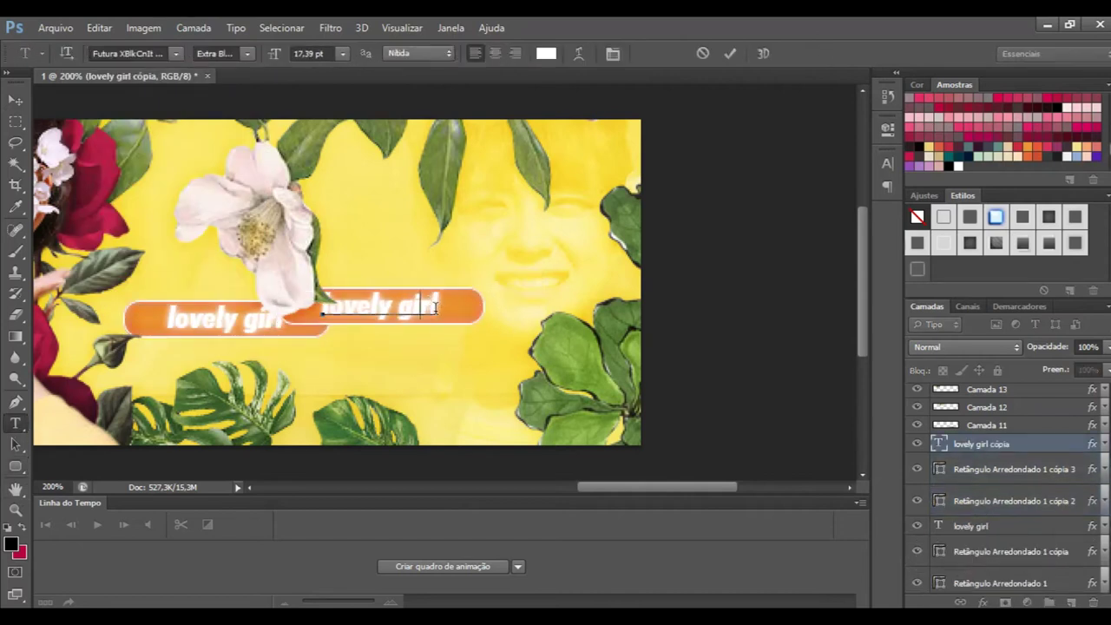
pyautogui.hotkey('ctrl', 'Return')
pyautogui.hotkey('ctrl', 't')
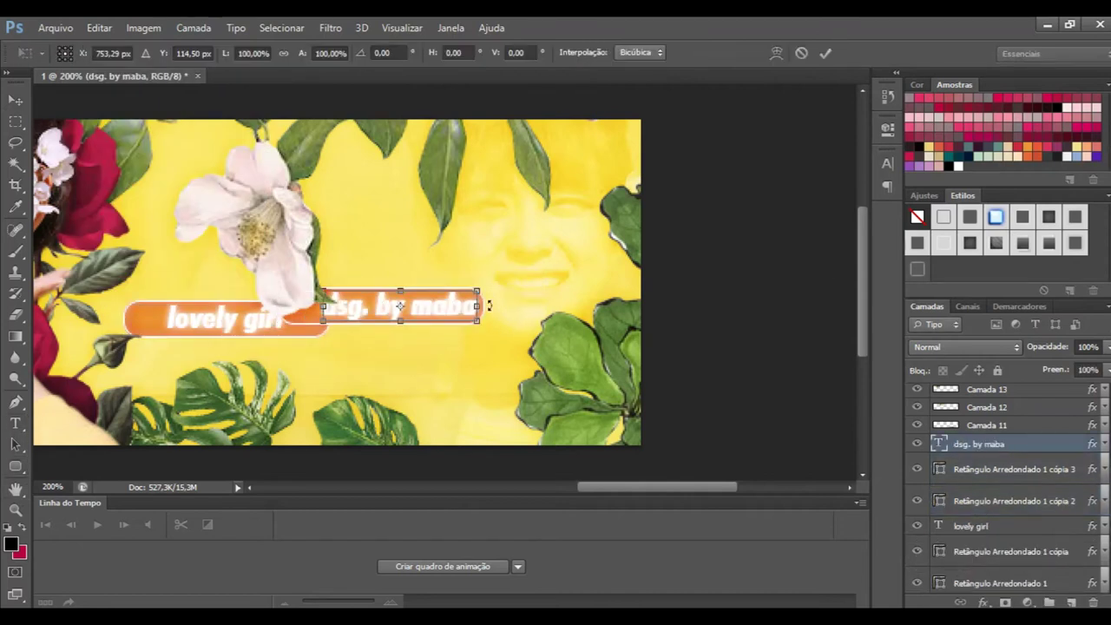
pyautogui.press('Return')
pyautogui.press('v')
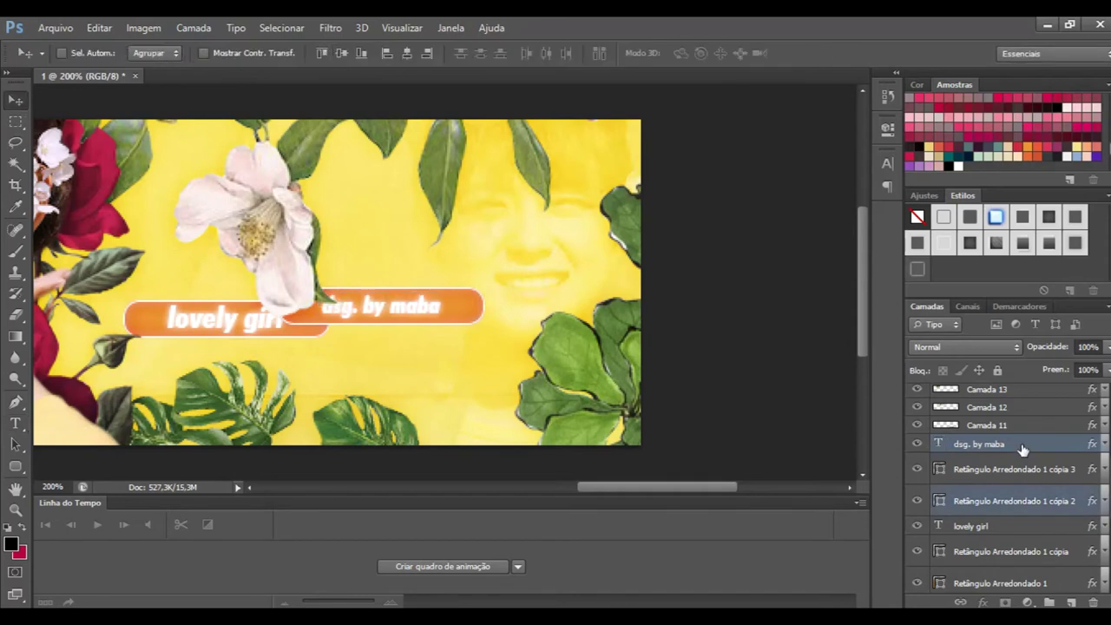
# Give the 'dsg. by maba' pill a pale fill colour from the Color Picker.
pyautogui.click(1014, 501)
pyautogui.press('u')
pyautogui.click(163, 53)
pyautogui.click(227, 267)
pyautogui.click(220, 260)
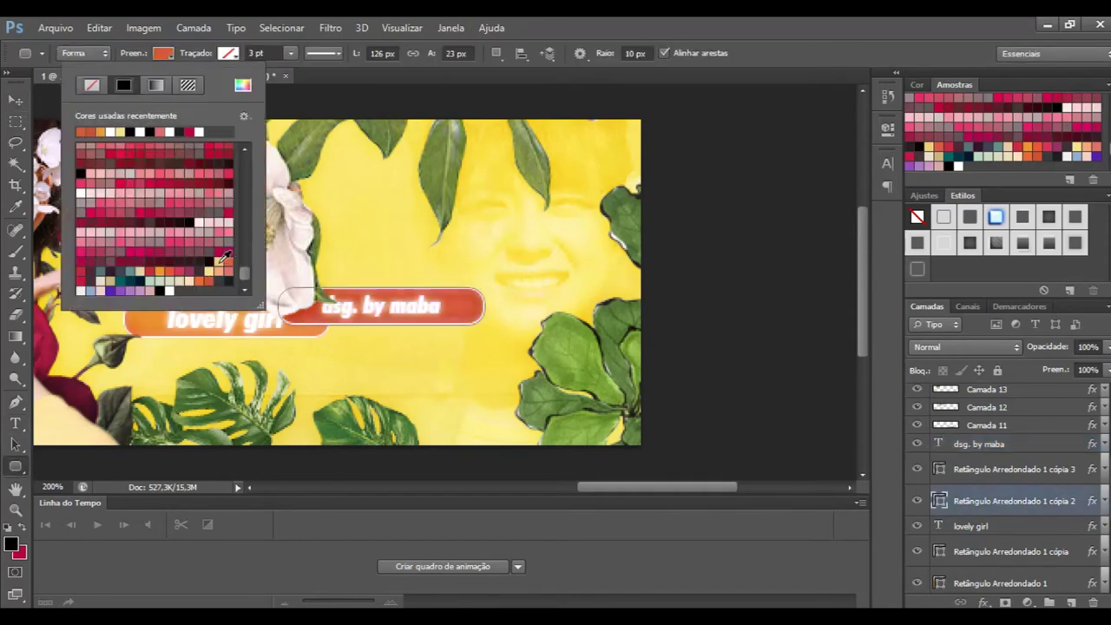
pyautogui.click(242, 85)
pyautogui.click(1004, 352)
pyautogui.hotkey('ctrl', '-')
pyautogui.hotkey('ctrl', '-')
pyautogui.click(1007, 551)
# Select both label pills and reposition them together with Free Transform.
pyautogui.click(986, 426)
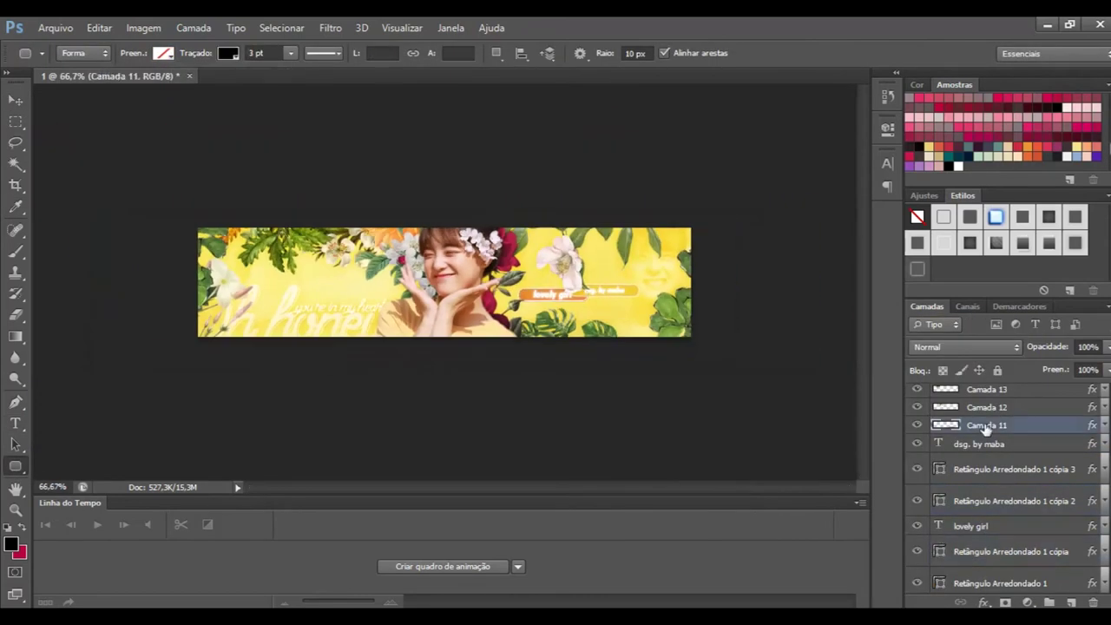
pyautogui.hotkey('ctrl', '+')
pyautogui.hotkey('ctrl', '+')
pyautogui.hscroll(5, 445, 283)
pyautogui.click(1015, 469)
pyautogui.keyDown('shift'); pyautogui.click(1014, 501); pyautogui.keyUp('shift')
pyautogui.hotkey('ctrl', 't')
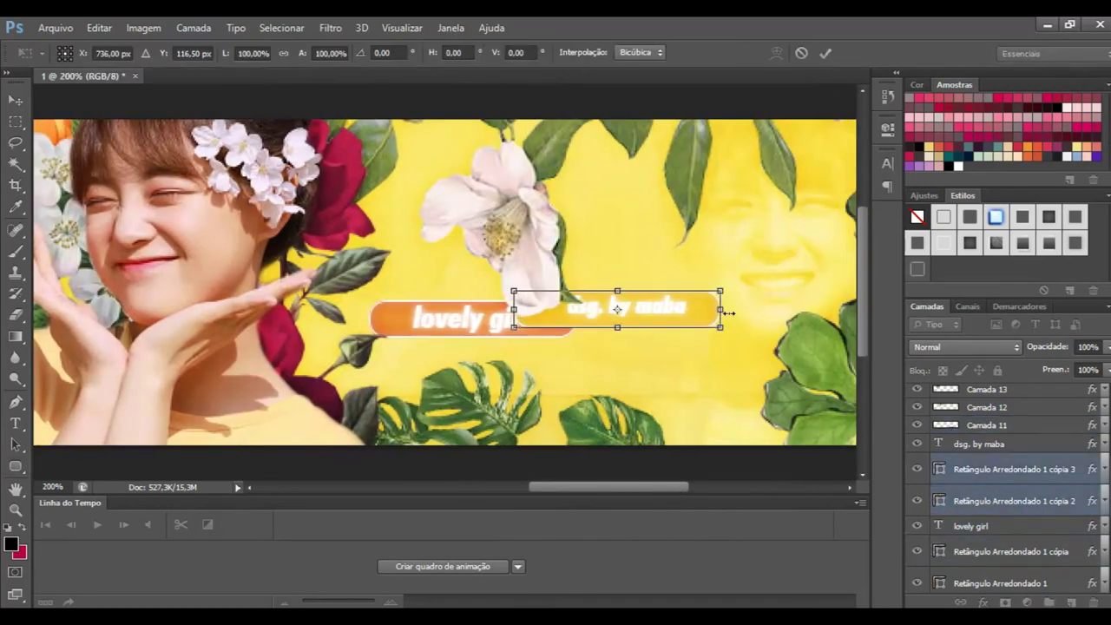
pyautogui.press('Return')
# Draw a small dark rounded square left of the girl.
pyautogui.hotkey('ctrl', '1')
pyautogui.click(986, 407)
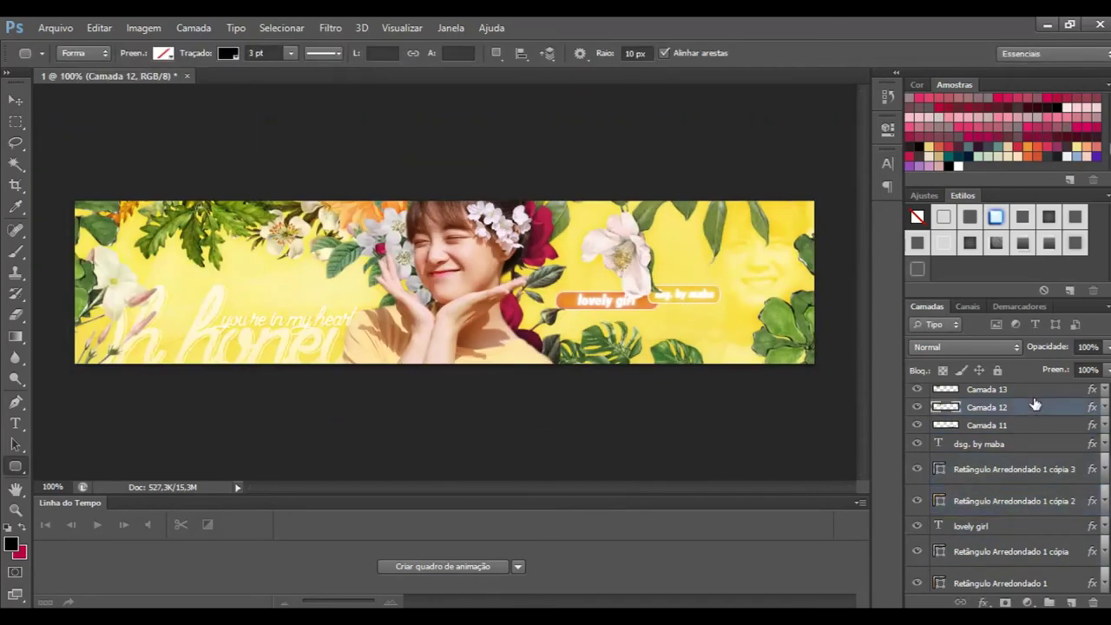
pyautogui.moveTo(282, 306); pyautogui.dragTo(282, 306)
# Remove the square's outline, give it a dark fill, and clip the layer above into it.
pyautogui.click(228, 53)
pyautogui.click(159, 85)
pyautogui.click(163, 53)
pyautogui.click(124, 84)
pyautogui.rightClick(1007, 417)
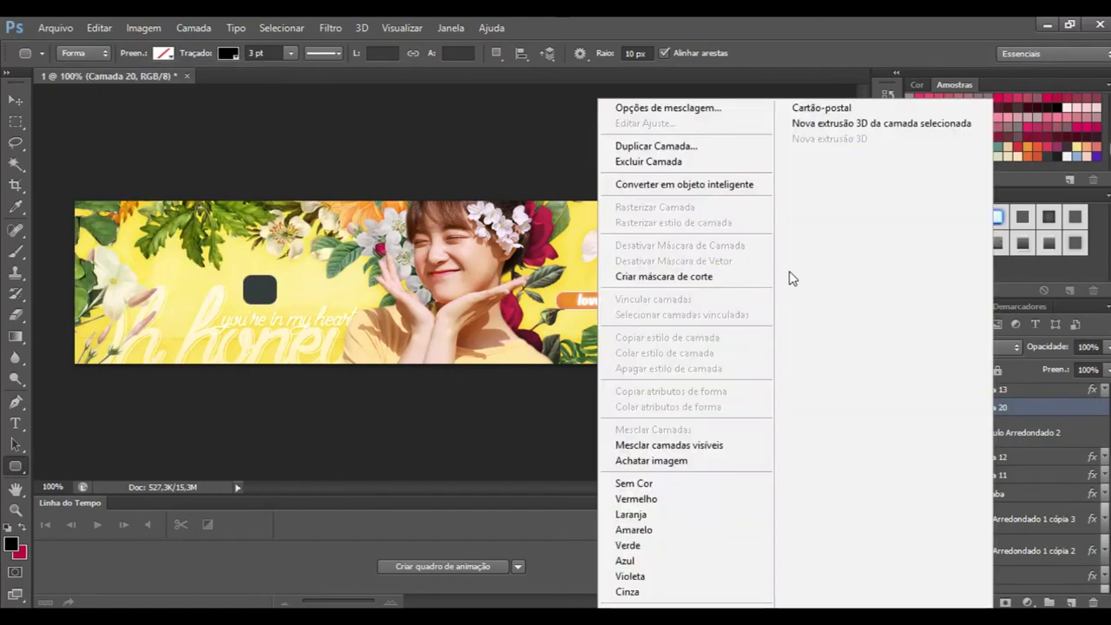
pyautogui.click(658, 273)
# Duplicate the square and its clipped layer twice to make three thumbnail frames.
pyautogui.hotkey('ctrl', 'j')
pyautogui.hotkey('ctrl', 't')
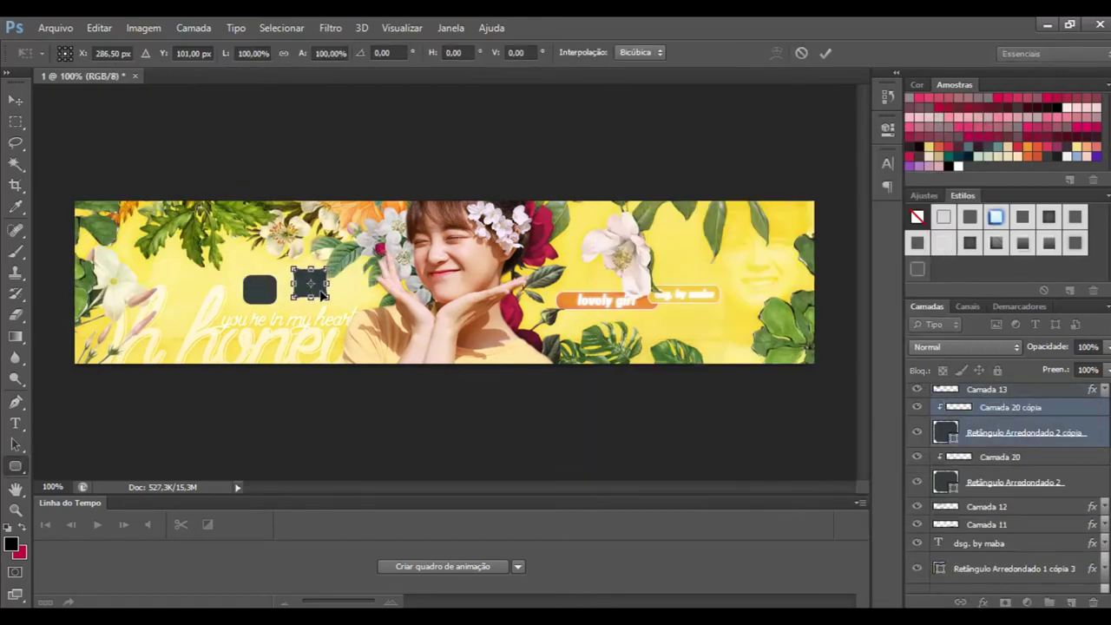
pyautogui.hotkey('ctrl', 'j')
pyautogui.press('Return')
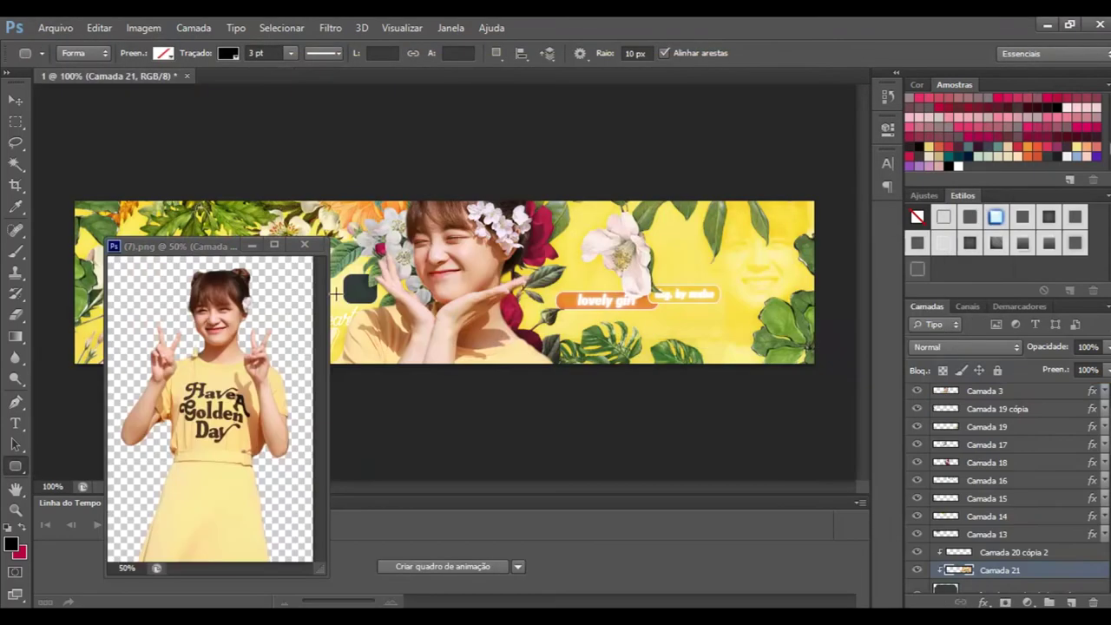
# Move the clipped photo into place over the third square.
pyautogui.hotkey('ctrl', 't')
pyautogui.hotkey('ctrl', '-')
pyautogui.moveTo(608, 186)
pyautogui.mouseDown()
pyautogui.moveTo(388, 374)
pyautogui.moveTo(402, 127)
pyautogui.mouseUp()
pyautogui.moveTo(386, 359)
pyautogui.mouseDown()
pyautogui.moveTo(398, 382)
pyautogui.moveTo(380, 368)
pyautogui.mouseUp()
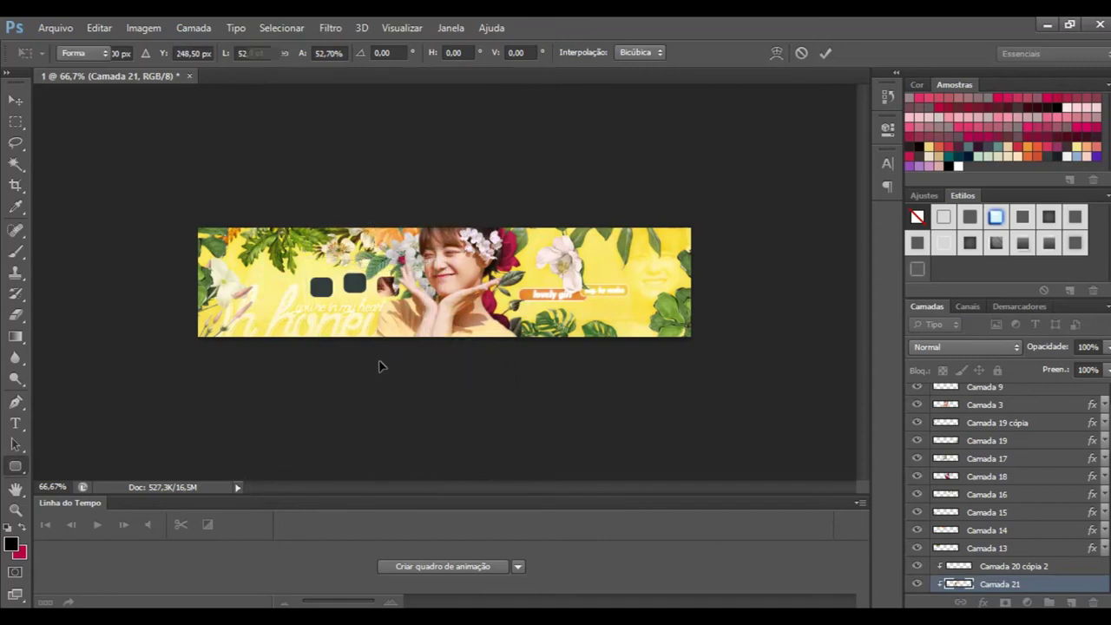
pyautogui.press('Return')
# Fill the three squares white and give them inner and drop shadows.
pyautogui.scroll(-2, 1007, 486)
pyautogui.keyDown('ctrl'); pyautogui.click(1026, 489); pyautogui.keyUp('ctrl')
pyautogui.keyDown('ctrl'); pyautogui.click(1017, 538); pyautogui.keyUp('ctrl')
pyautogui.click(162, 53)
pyautogui.click(169, 291)
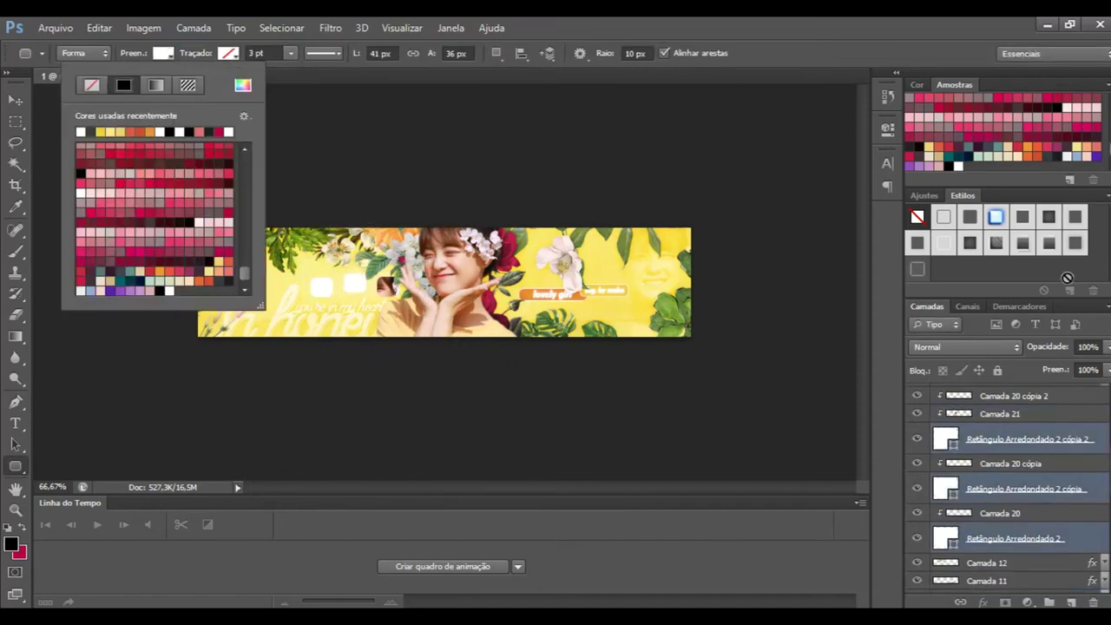
pyautogui.click(1049, 217)
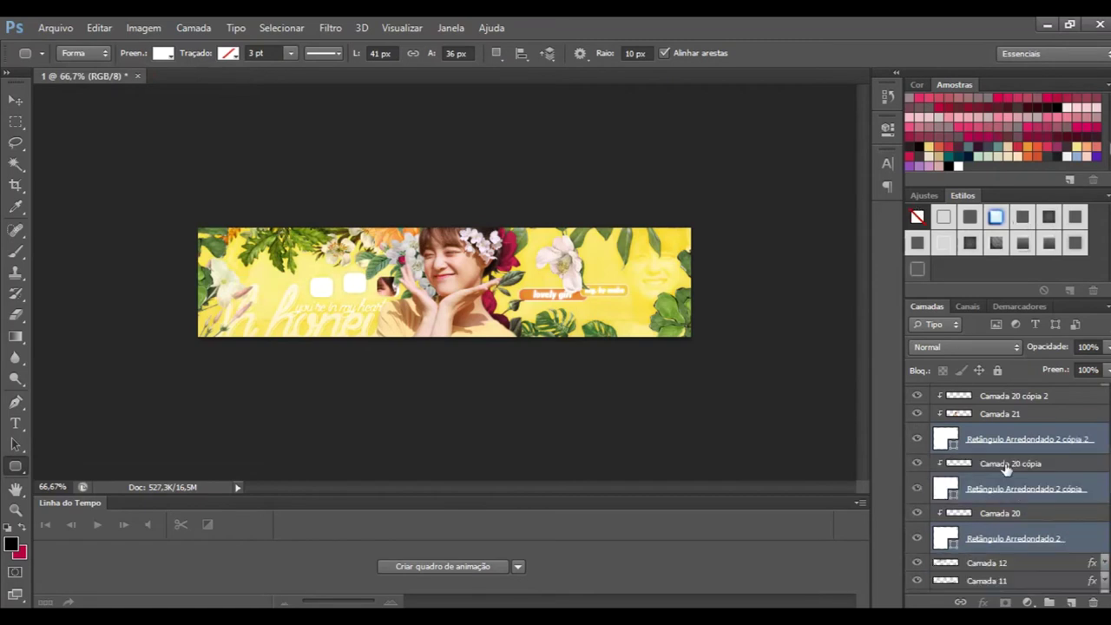
pyautogui.click(1025, 489)
# Open a girl photo PNG from the photo pack.
pyautogui.click(55, 28)
pyautogui.click(70, 59)
pyautogui.doubleClick(702, 278)
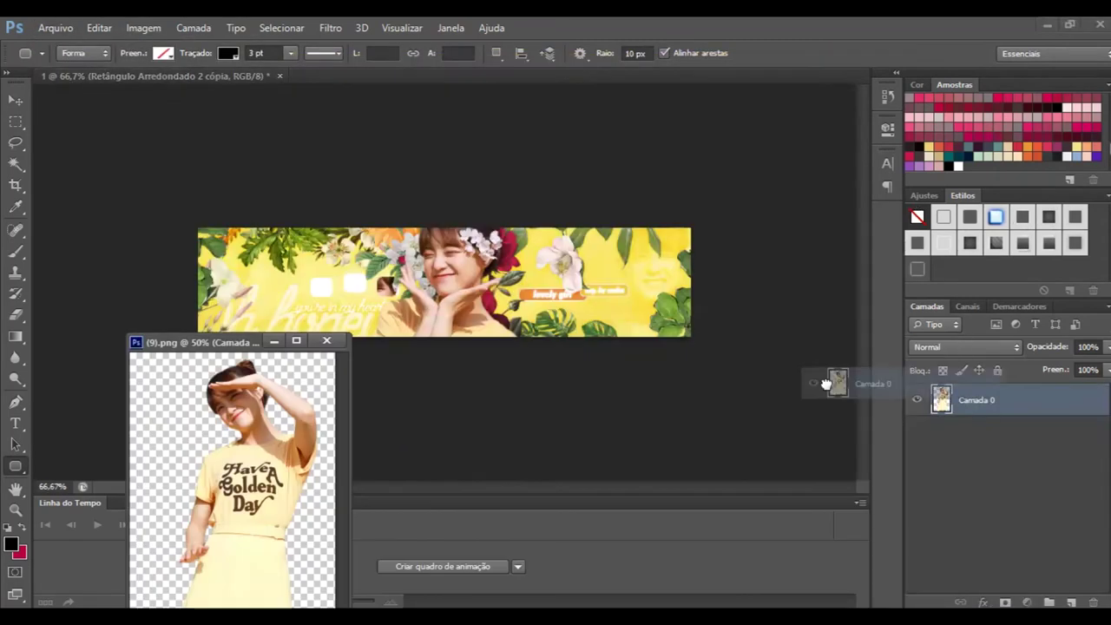
# Place the opened girl photo into the banner and resize it.
pyautogui.moveTo(993, 409); pyautogui.dragTo(331, 340)
pyautogui.hotkey('ctrl', 't')
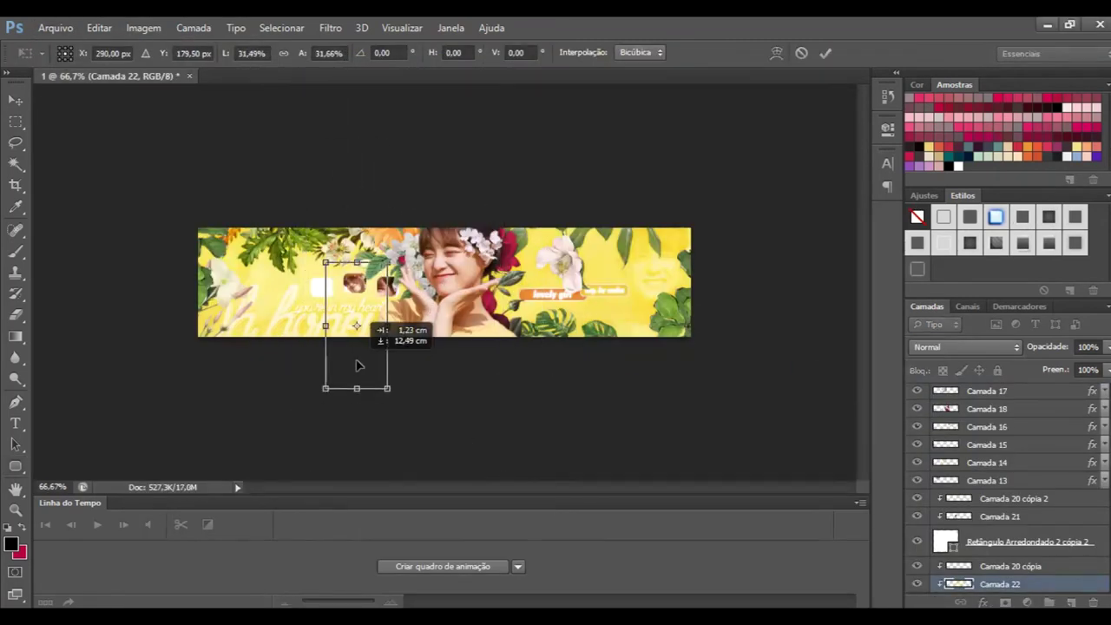
pyautogui.press('Return')
pyautogui.click(1016, 528)
# Open photo (14) and place it, resized, into the banner.
pyautogui.hotkey('ctrl', 'o')
pyautogui.scroll(-2, 694, 323)
pyautogui.click(695, 323)
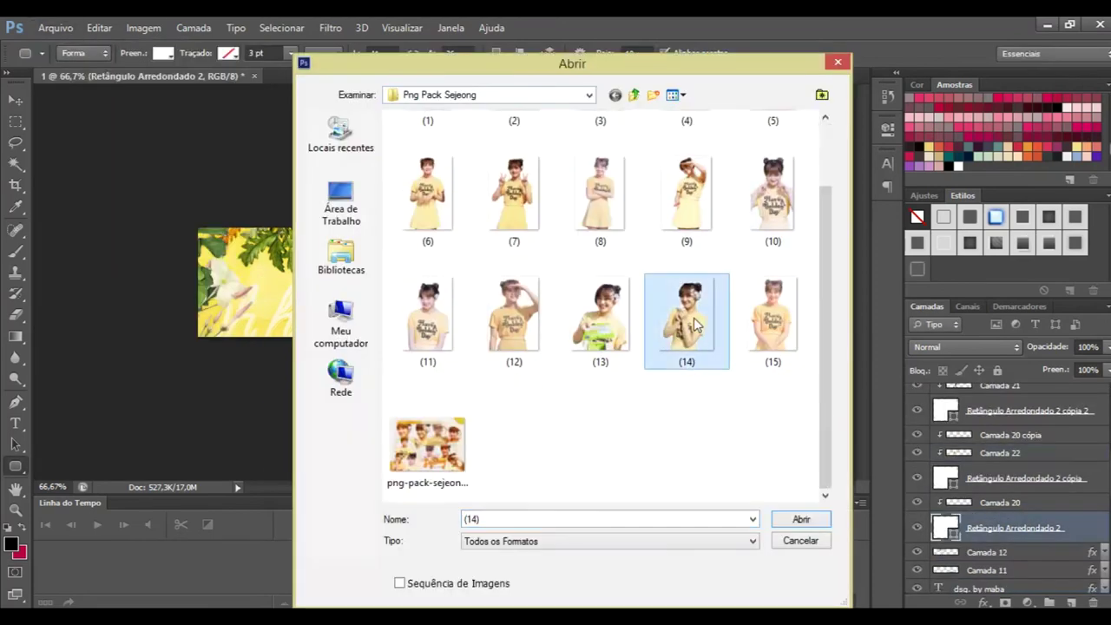
pyautogui.doubleClick(695, 323)
pyautogui.moveTo(233, 250); pyautogui.dragTo(444, 283)
pyautogui.hotkey('ctrl', 't')
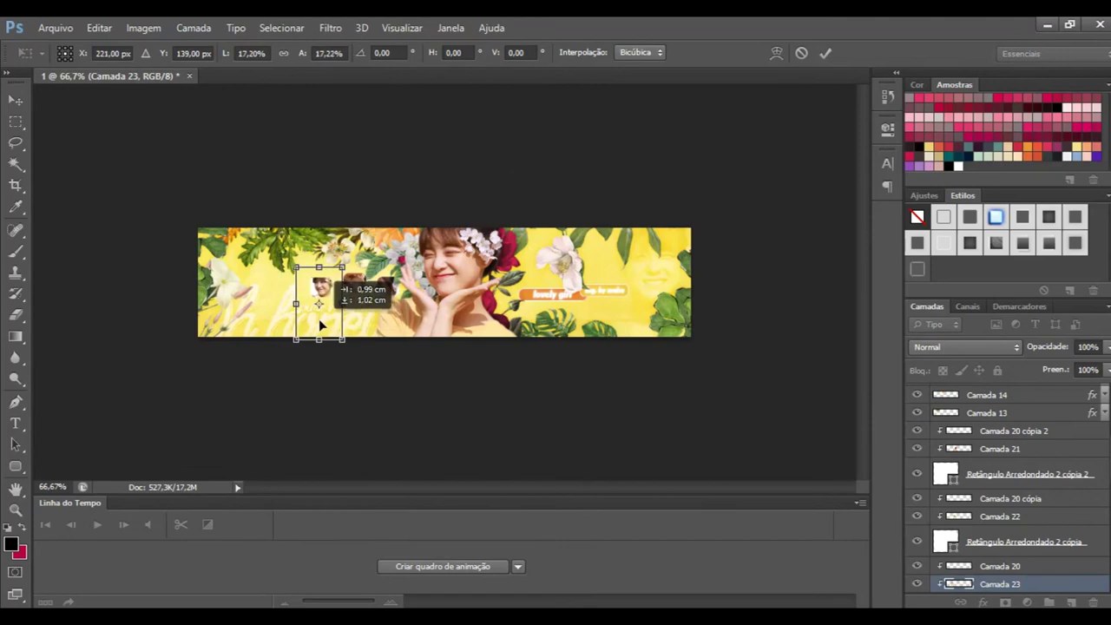
pyautogui.press('Return')
# Open photo (11), place it into the banner and scale it down.
pyautogui.scroll(5, 1007, 486)
pyautogui.click(1027, 411)
pyautogui.click(55, 27)
pyautogui.click(65, 57)
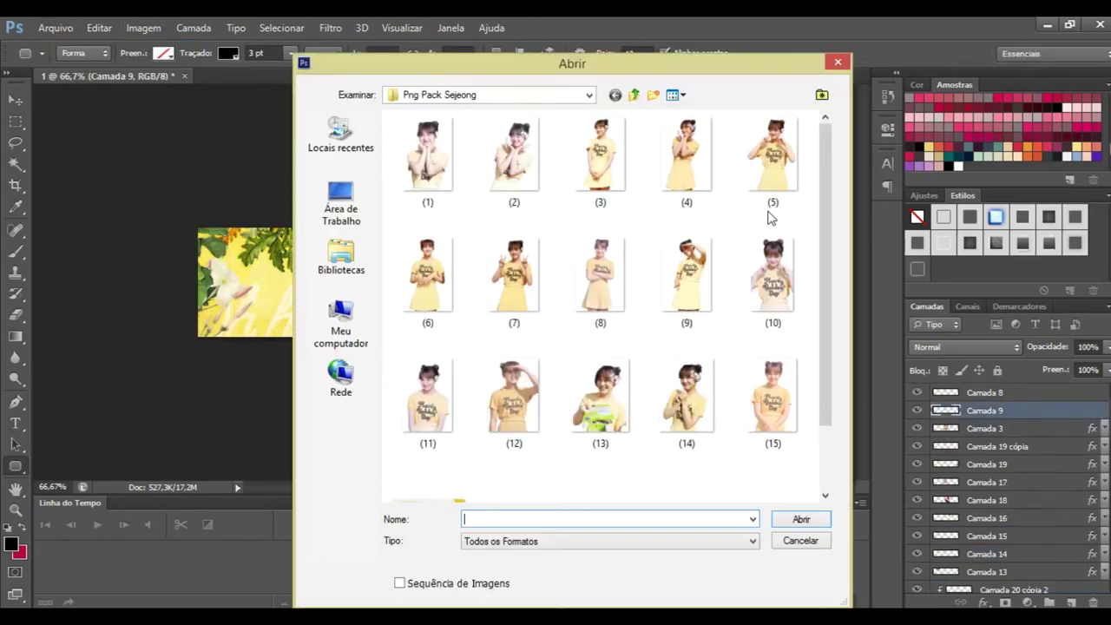
pyautogui.scroll(-2, 807, 348)
pyautogui.doubleClick(427, 322)
pyautogui.moveTo(276, 76); pyautogui.dragTo(191, 364)
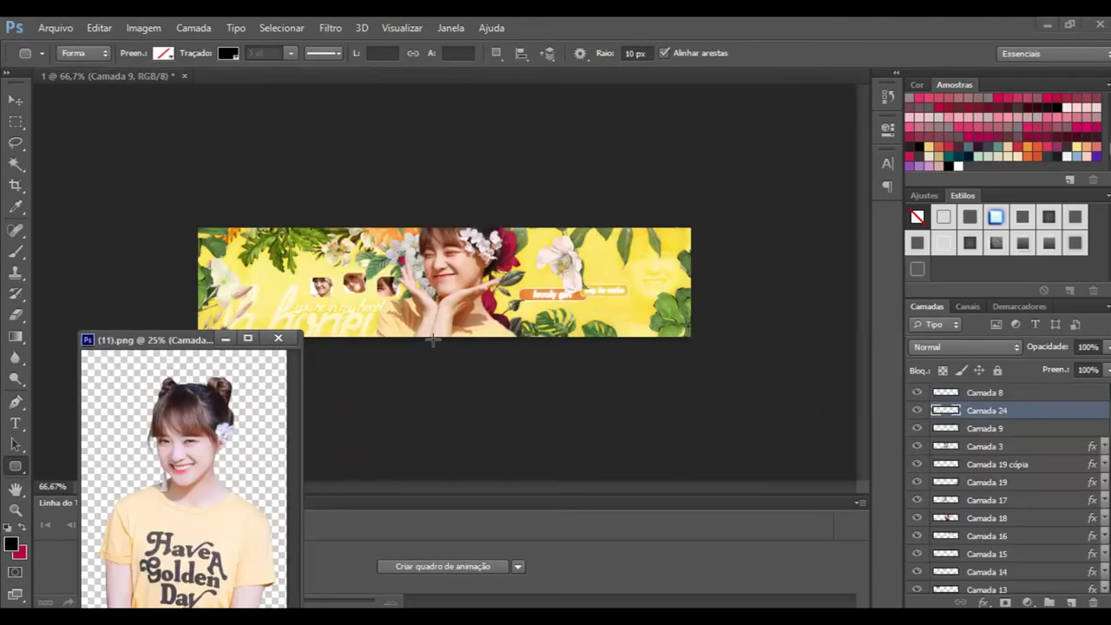
pyautogui.moveTo(191, 452); pyautogui.dragTo(287, 337)
pyautogui.hotkey('ctrl', 't')
pyautogui.moveTo(677, 469); pyautogui.dragTo(515, 255)
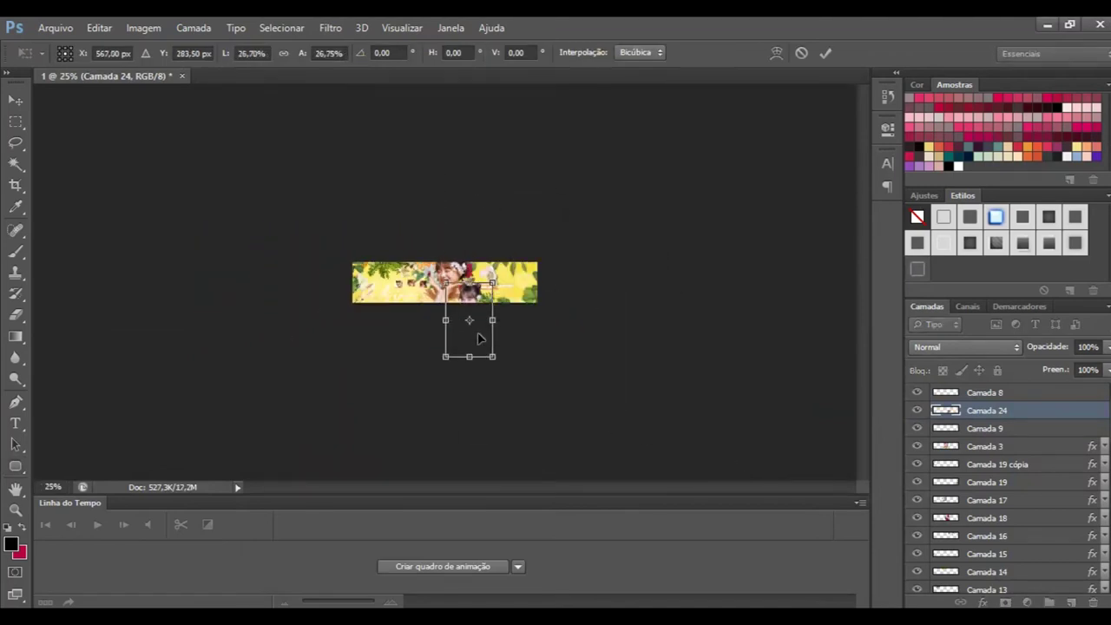
pyautogui.hotkey('ctrl', '+')
pyautogui.moveTo(497, 363); pyautogui.dragTo(500, 359)
# Add a new empty layer, then open photo (5) and shrink it to about 29 percent.
pyautogui.hotkey('ctrl', 'shift', 'alt', 'n')
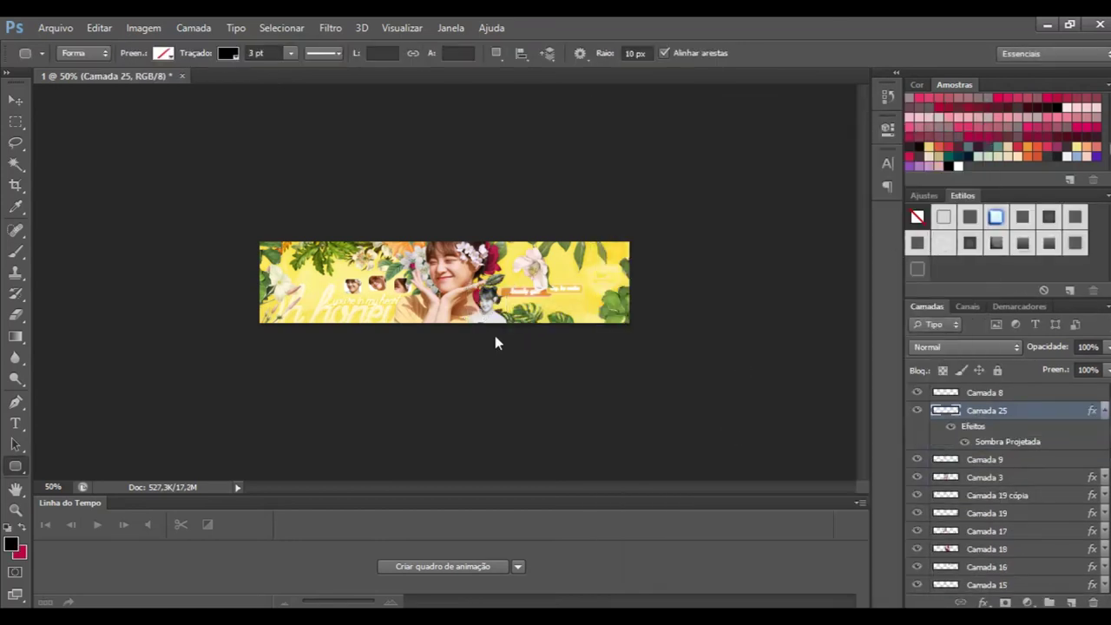
pyautogui.scroll(2, 816, 347)
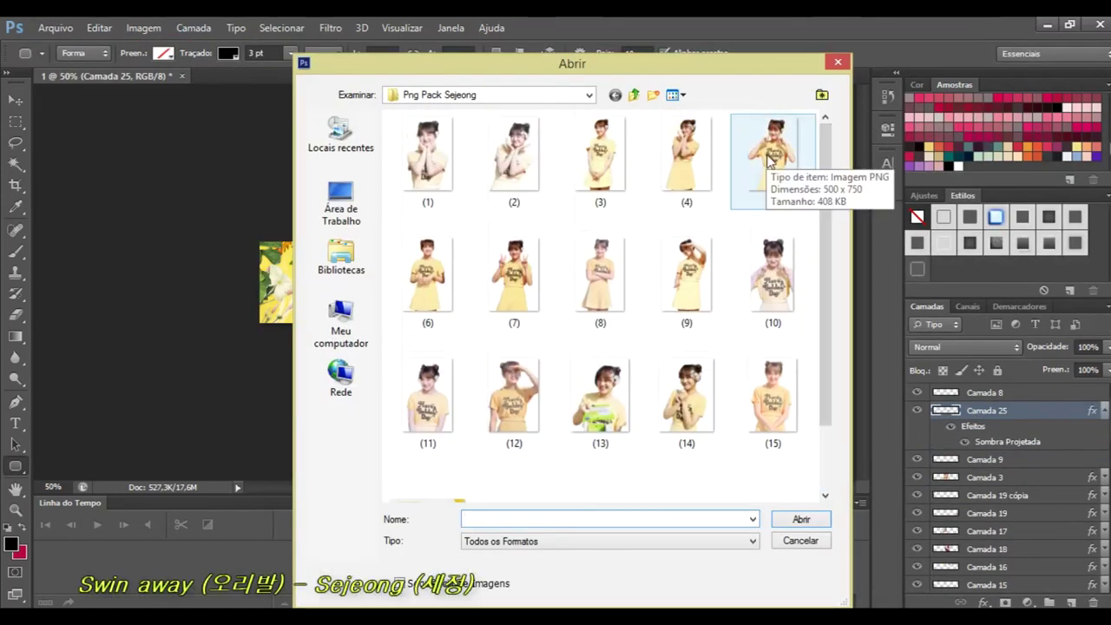
pyautogui.doubleClick(746, 128)
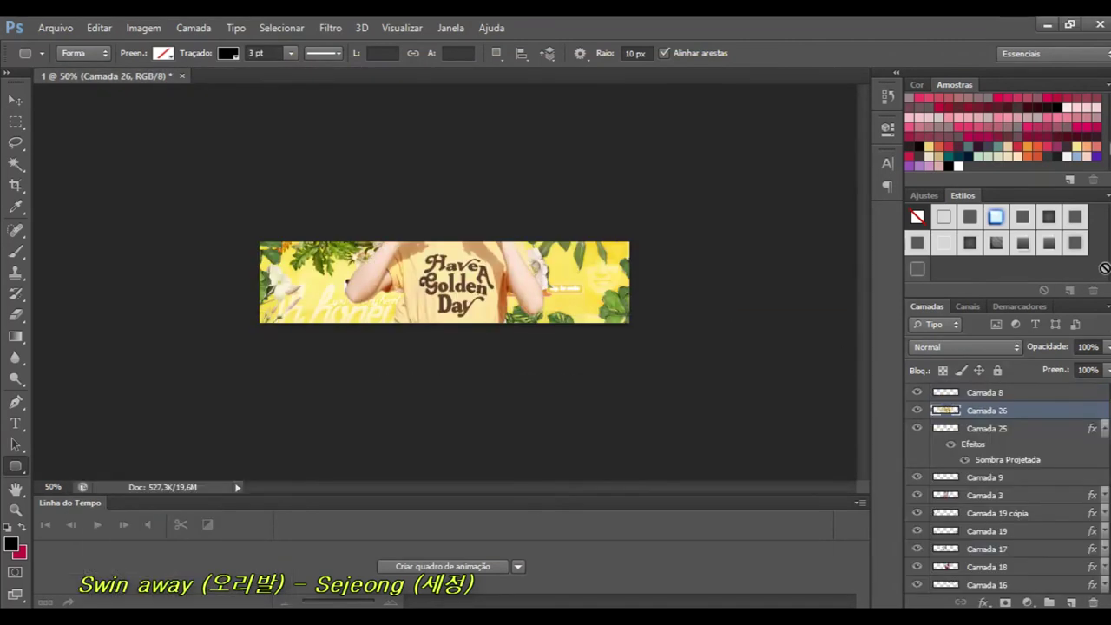
pyautogui.moveTo(1049, 409); pyautogui.dragTo(1046, 536)
pyautogui.hotkey('ctrl', 't')
pyautogui.moveTo(543, 426); pyautogui.dragTo(400, 224)
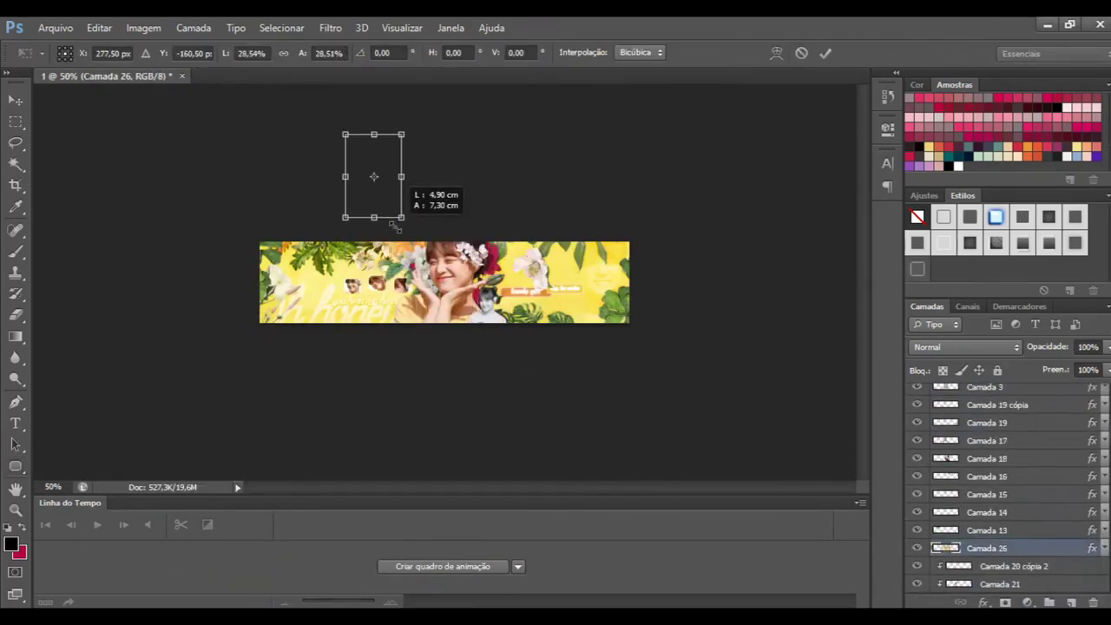
pyautogui.press('Return')
# Open another pack photo, enlarge it toward the top-left, and choose a large custom brush.
pyautogui.hotkey('ctrl', 'o')
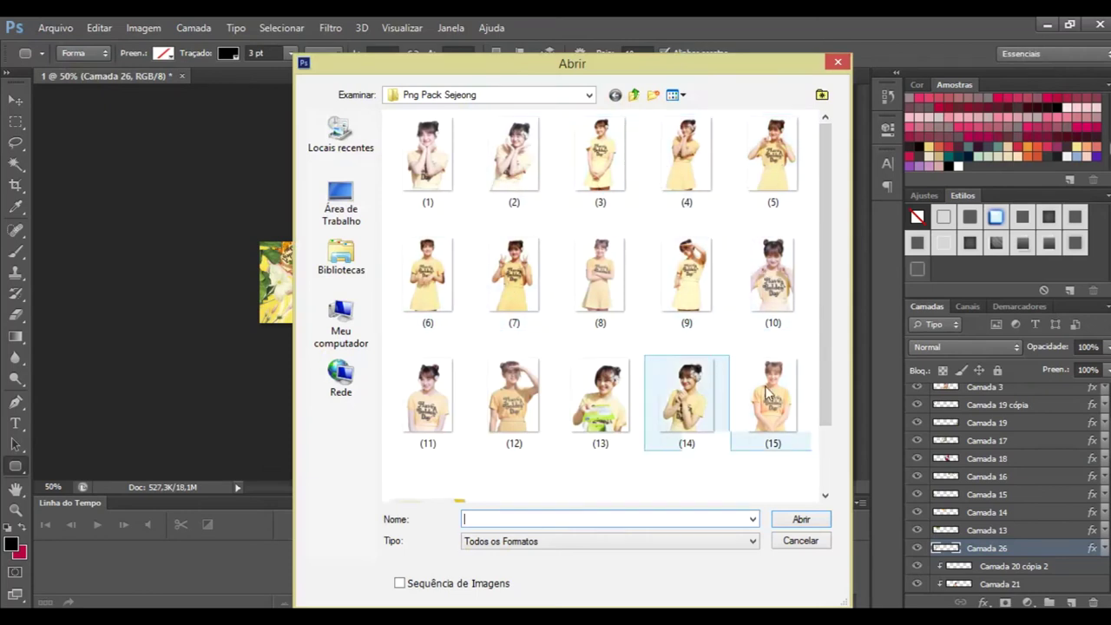
pyautogui.doubleClick(765, 314)
pyautogui.hotkey('ctrl', 't')
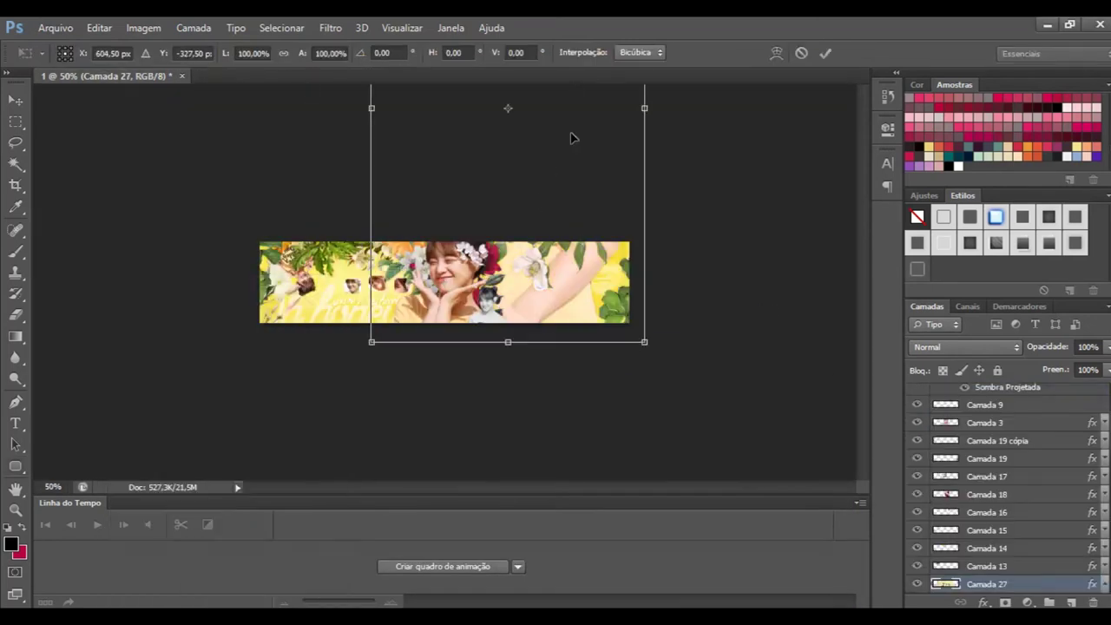
pyautogui.moveTo(645, 342); pyautogui.dragTo(532, 196)
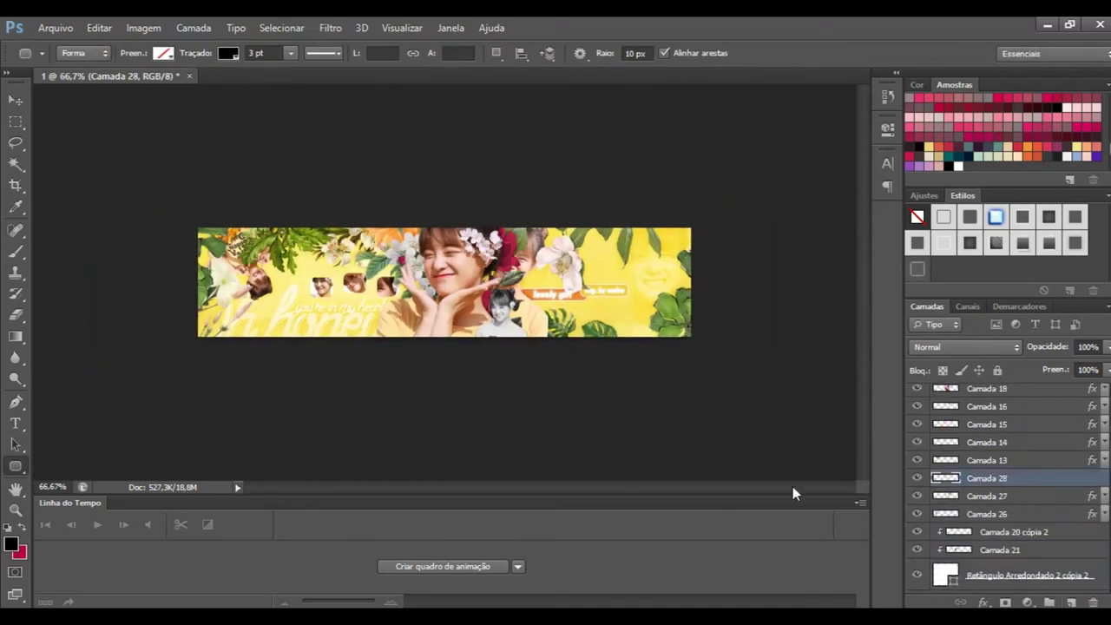
pyautogui.click(76, 53)
pyautogui.doubleClick(173, 248)
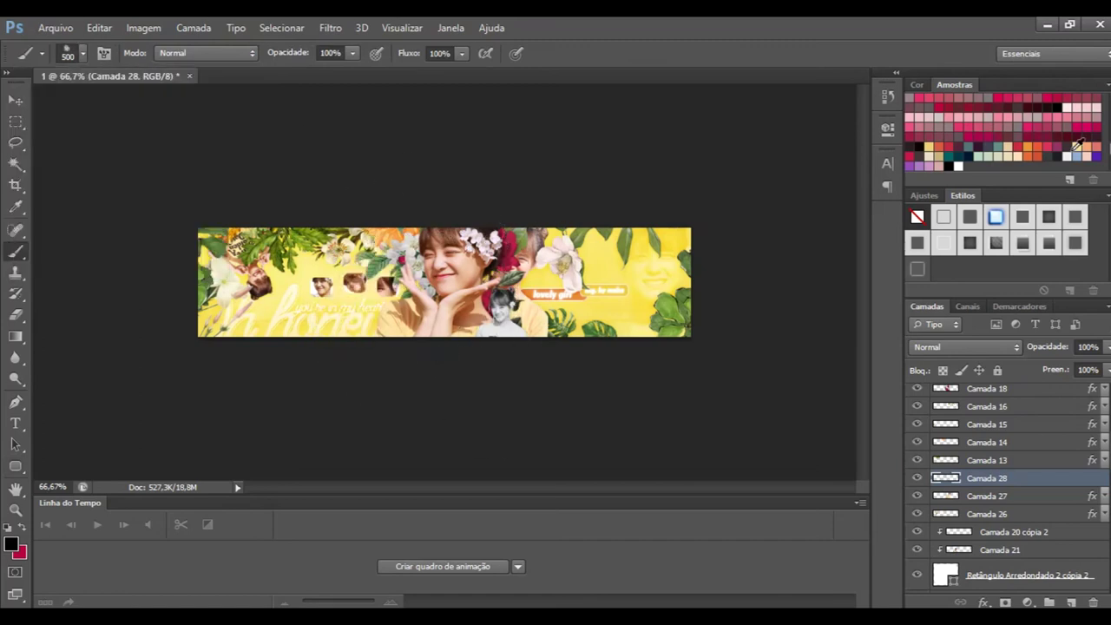
pyautogui.hotkey('ctrl', 't')
pyautogui.press('Return')
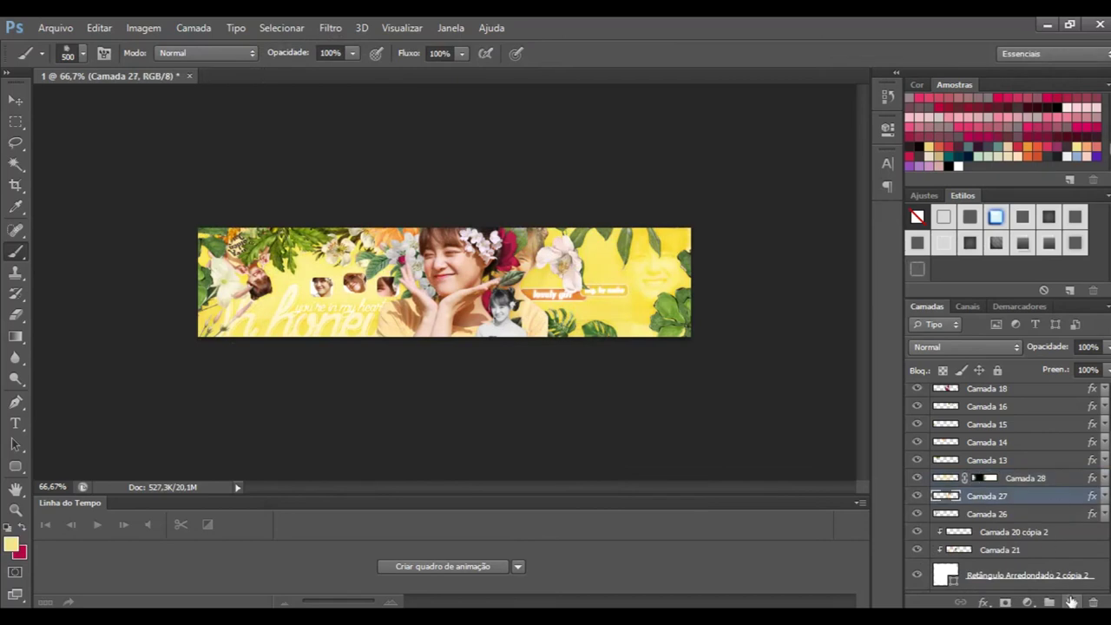
# Create a new blank 10 by 10 pixel document.
pyautogui.hotkey('ctrl', 'n')
pyautogui.press('Tab')
pyautogui.write('10')
pyautogui.press('Return')
pyautogui.hotkey('ctrl', '0')
pyautogui.click(15, 466)
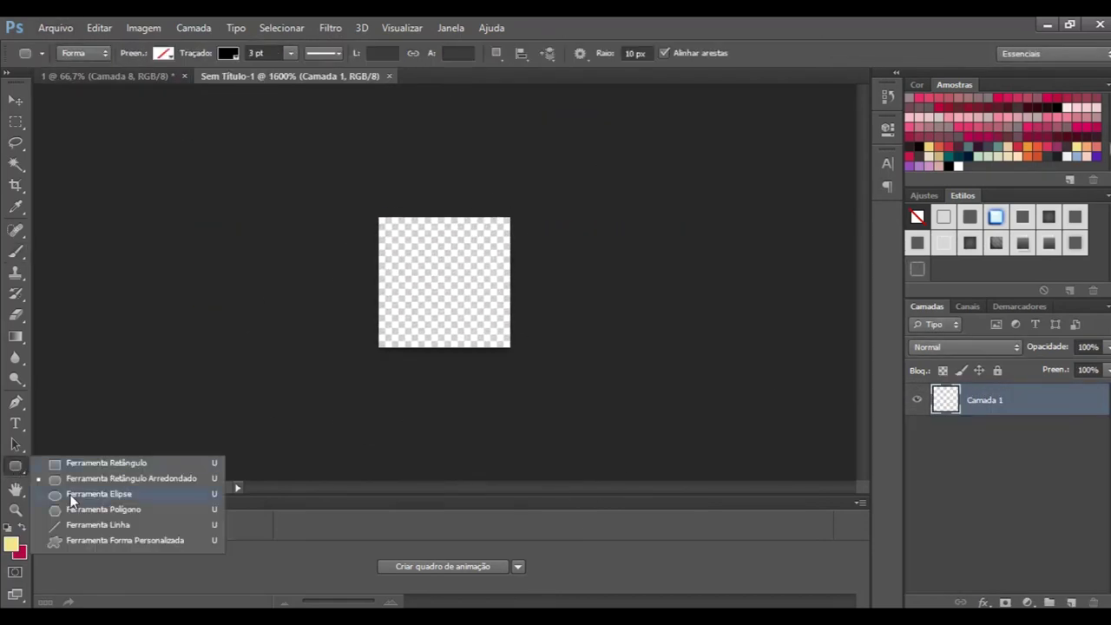
# Draw a 4 px black dot ellipse in the small document.
pyautogui.click(71, 495)
pyautogui.click(420, 269)
pyautogui.write('4')
pyautogui.press('Return')
pyautogui.hotkey('ctrl', 't')
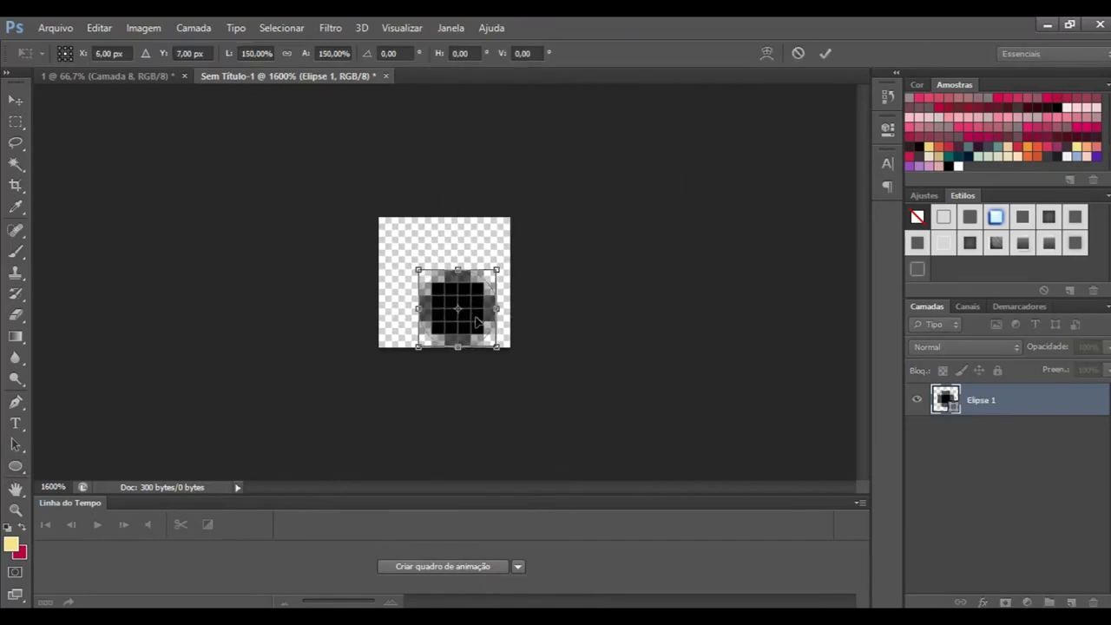
# Fill a new banner layer white and add a black-dot Pattern Overlay at scale about 49.
pyautogui.hotkey('ctrl', 'Tab')
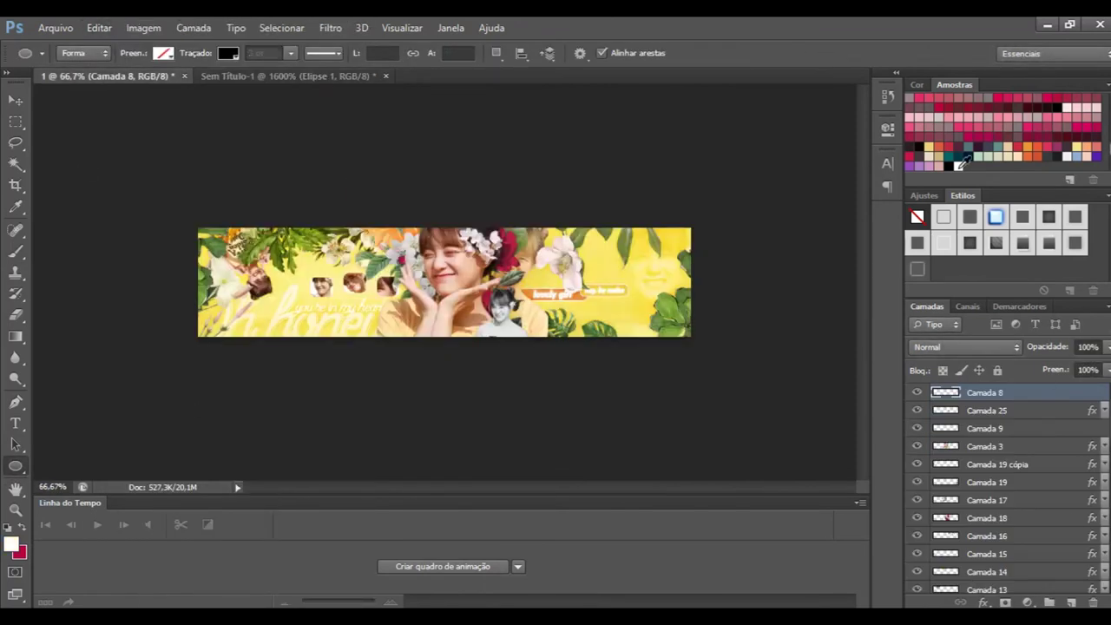
pyautogui.press('b')
pyautogui.moveTo(124, 252); pyautogui.dragTo(608, 252)
pyautogui.click(984, 602)
pyautogui.click(973, 541)
pyautogui.click(861, 311)
pyautogui.doubleClick(834, 439)
pyautogui.moveTo(851, 346)
pyautogui.mouseDown()
pyautogui.moveTo(808, 353)
pyautogui.moveTo(831, 347)
pyautogui.mouseUp()
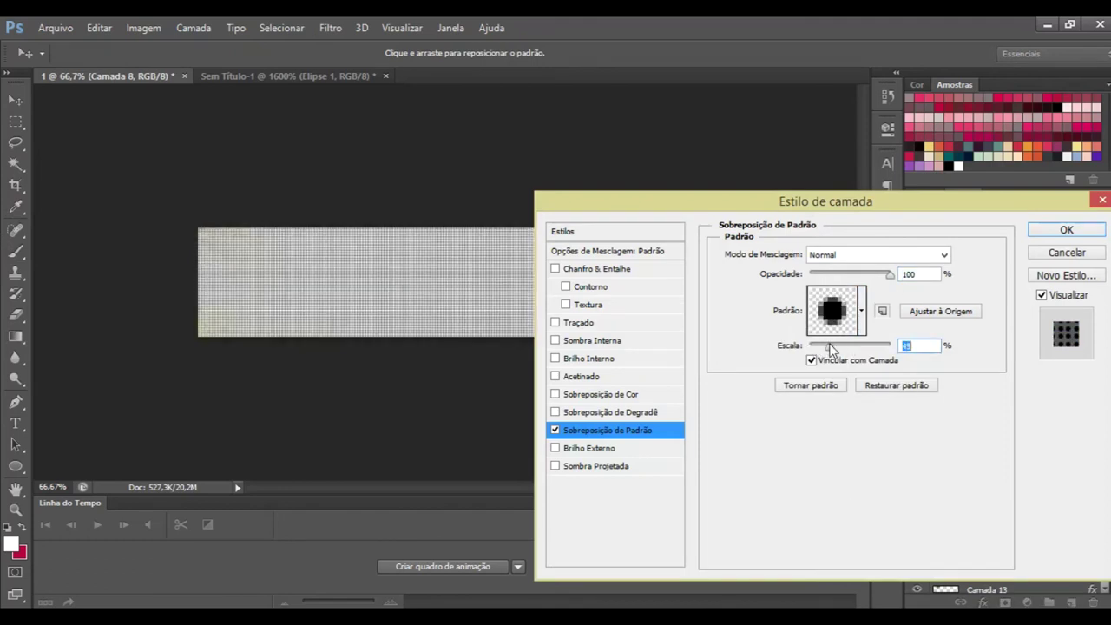
pyautogui.press('Return')
pyautogui.click(965, 347)
# Try Darken at 15% opacity and other blend modes on the dot layer.
pyautogui.click(949, 320)
pyautogui.click(966, 347)
pyautogui.click(955, 60)
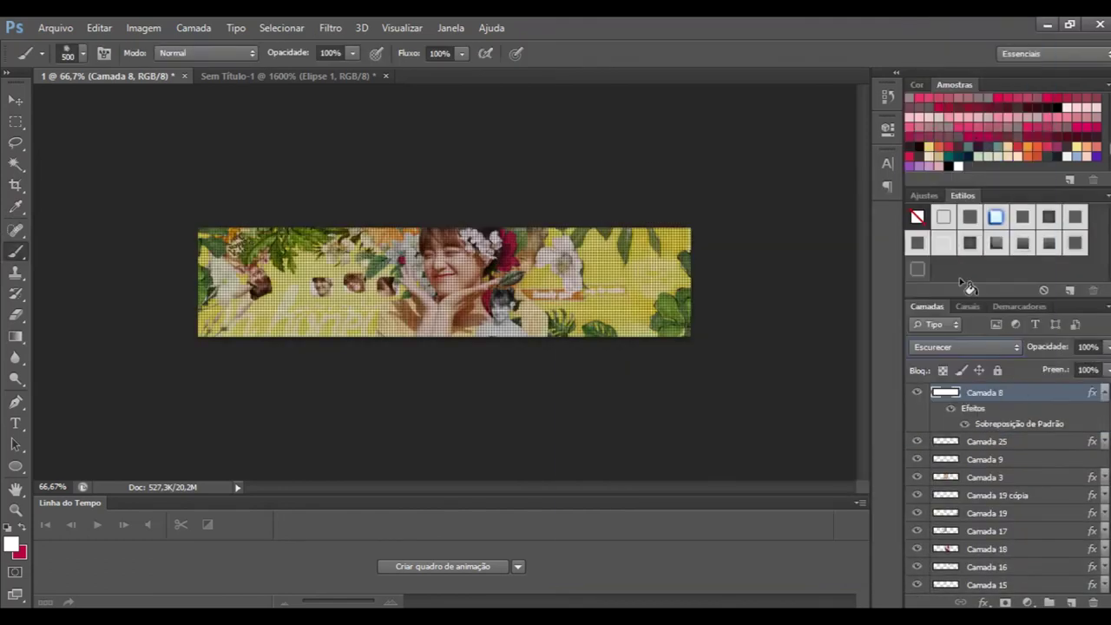
pyautogui.moveTo(1096, 371); pyautogui.dragTo(1039, 366)
pyautogui.click(966, 347)
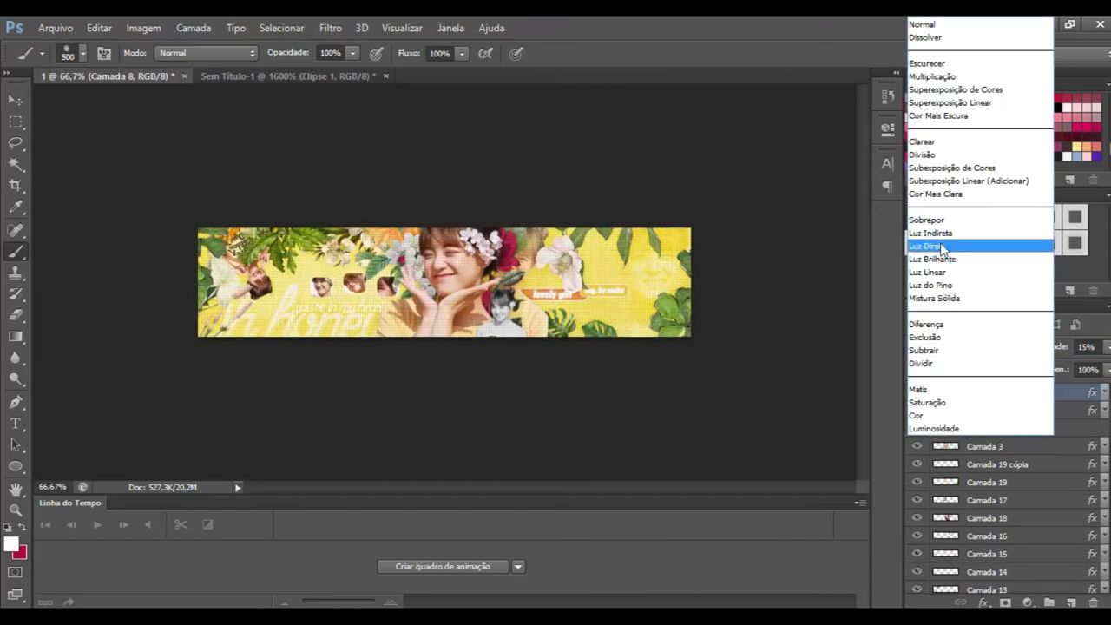
pyautogui.click(1043, 420)
pyautogui.hotkey('ctrl', '+')
pyautogui.hotkey('ctrl', '-')
# Settle the dot layer on Lighten at 10% opacity after trying Soft Light and Divide.
pyautogui.click(1015, 356)
pyautogui.click(931, 233)
pyautogui.click(965, 347)
pyautogui.click(964, 361)
pyautogui.click(966, 347)
pyautogui.click(933, 141)
pyautogui.moveTo(1108, 347); pyautogui.dragTo(1031, 363)
# Reduce the dot pattern overlay scale to 1 and paste in the dark texture.
pyautogui.hotkey('ctrl', '+')
pyautogui.hotkey('ctrl', '+')
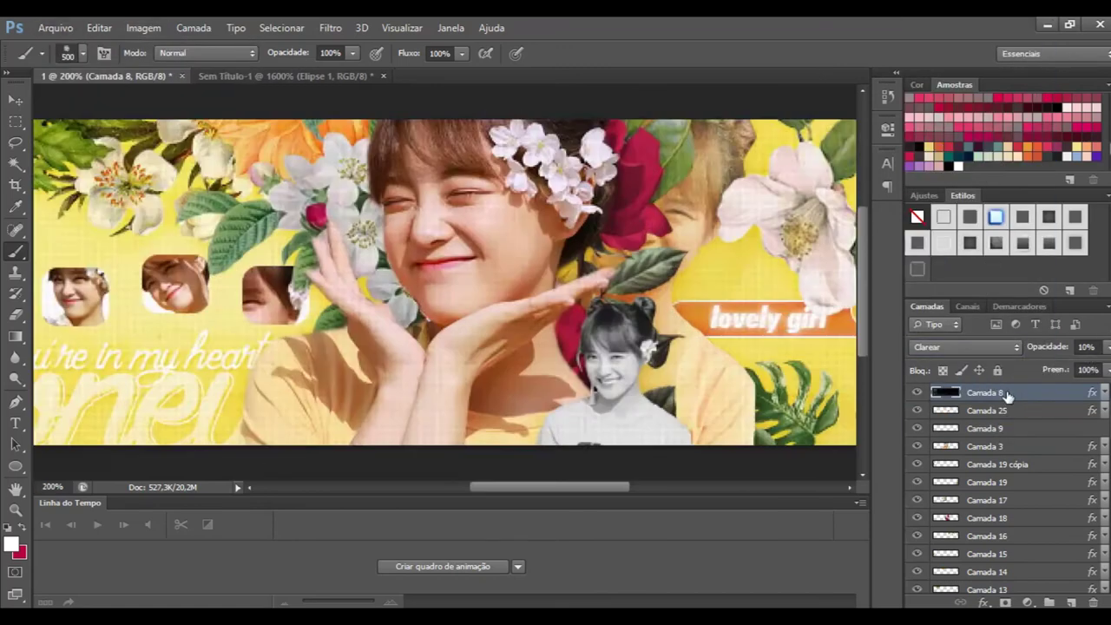
pyautogui.hotkey('ctrl', '-')
pyautogui.rightClick(1092, 392)
pyautogui.click(962, 553)
pyautogui.moveTo(817, 347); pyautogui.dragTo(812, 347)
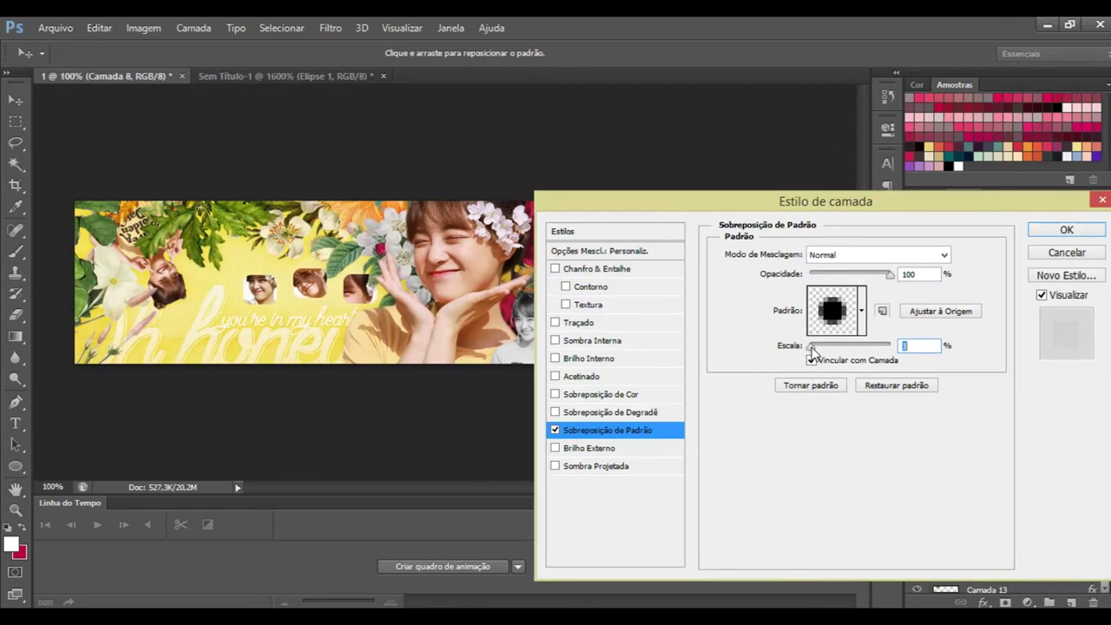
pyautogui.click(1046, 231)
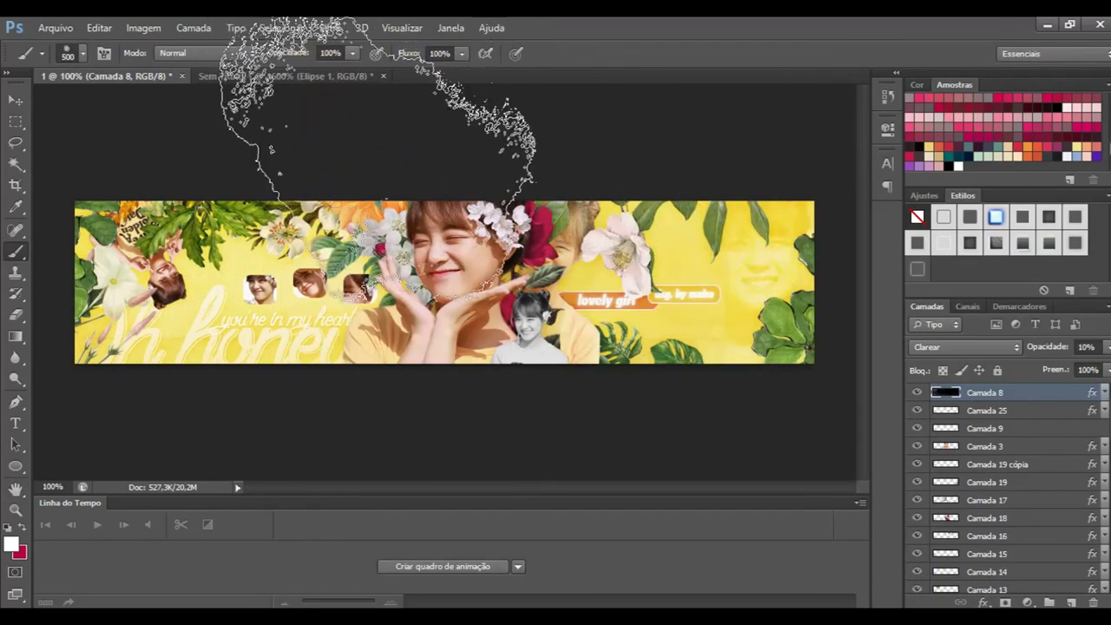
pyautogui.hotkey('ctrl', '-')
pyautogui.hotkey('ctrl', '-')
pyautogui.hotkey('ctrl', '-')
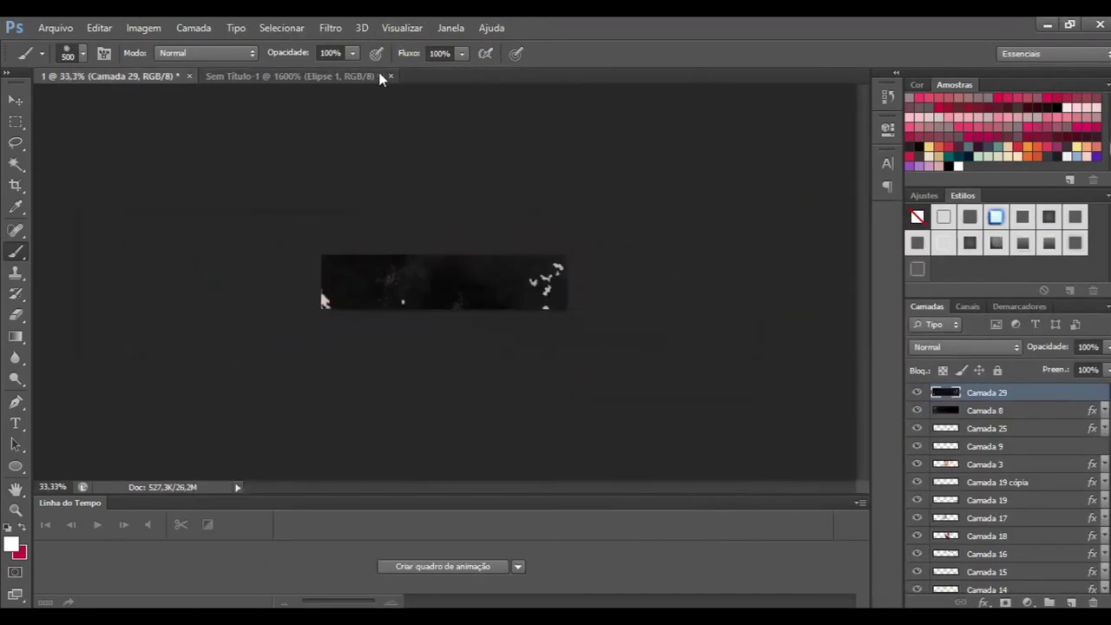
# Shrink the texture layer to fit the banner and set it to Lighten blending.
pyautogui.hotkey('ctrl', 't')
pyautogui.moveTo(707, 429); pyautogui.dragTo(596, 385)
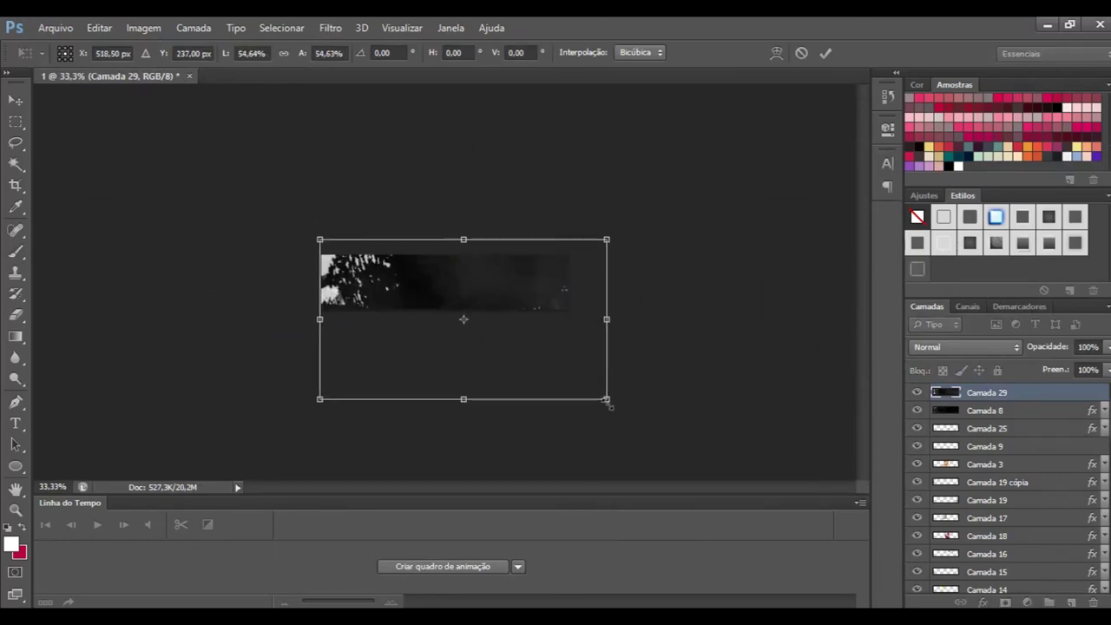
pyautogui.press('Return')
pyautogui.press('b')
pyautogui.click(964, 347)
pyautogui.click(956, 148)
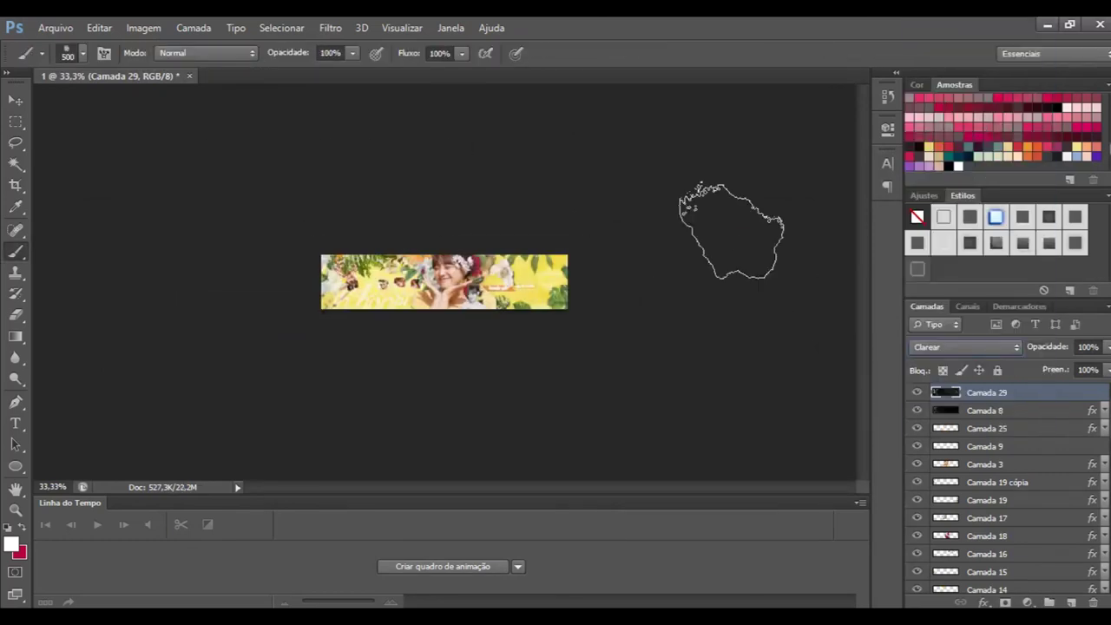
# Slightly rotate the texture layer and expand the banner's layer group.
pyautogui.hotkey('ctrl', '+')
pyautogui.hotkey('ctrl', '+')
pyautogui.hotkey('ctrl', '+')
pyautogui.hotkey('ctrl', '-')
pyautogui.hotkey('ctrl', 't')
pyautogui.moveTo(744, 218); pyautogui.dragTo(738, 214)
pyautogui.press('Return')
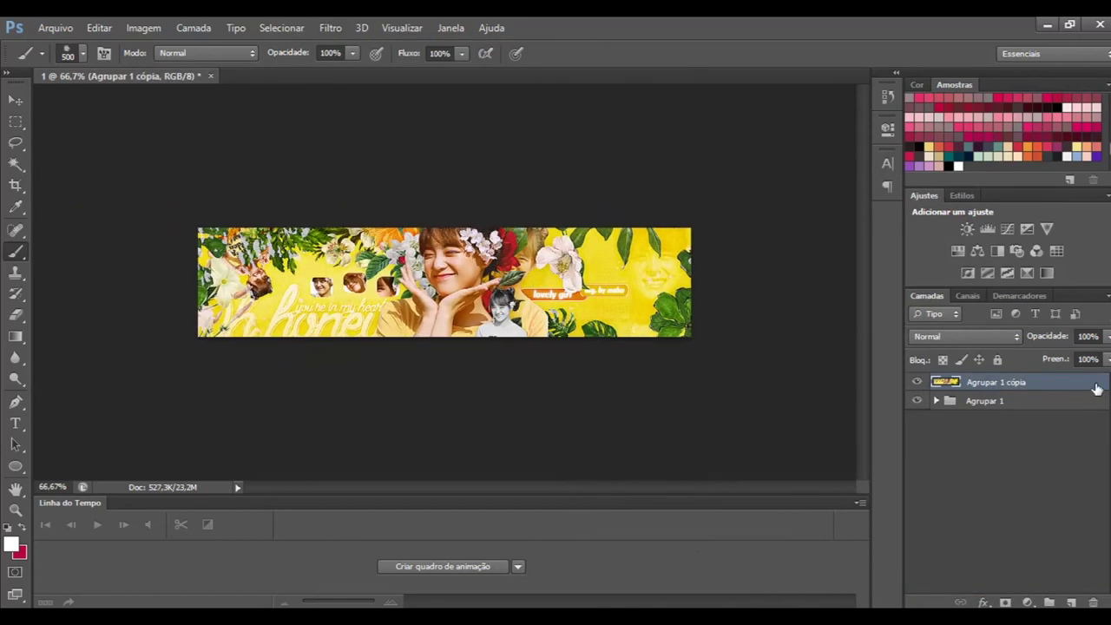
pyautogui.click(936, 400)
# Move a colour layer above the groups and set it to Color blend mode.
pyautogui.scroll(2, 1007, 486)
pyautogui.moveTo(999, 486); pyautogui.dragTo(984, 339)
pyautogui.click(964, 336)
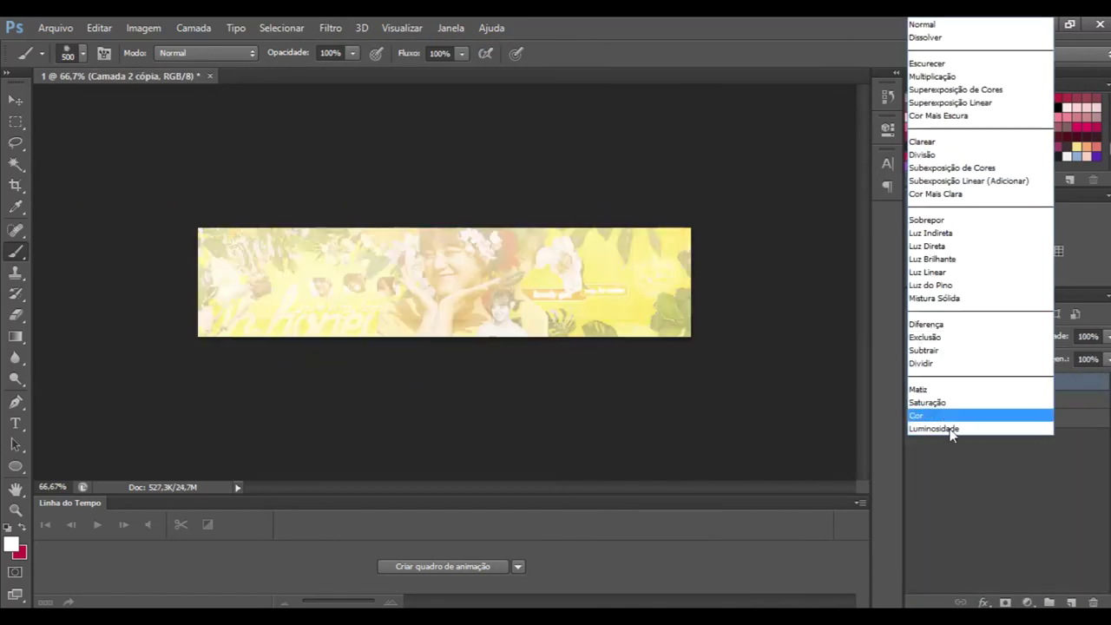
pyautogui.click(934, 420)
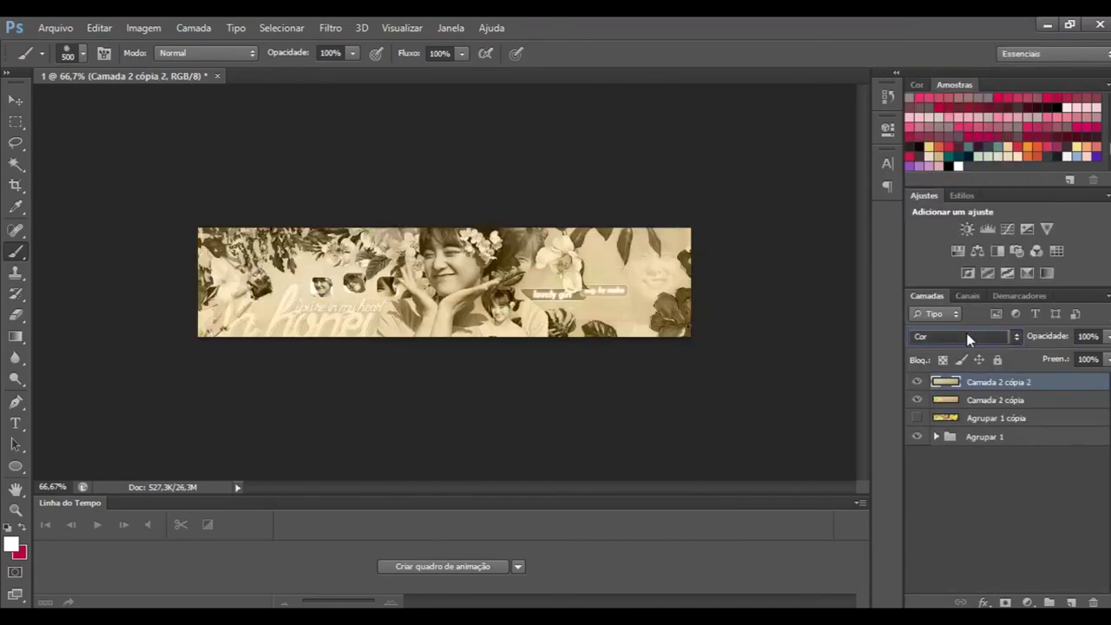
# Try several blend modes on the other colour layer, settling on Hard Light.
pyautogui.click(983, 337)
pyautogui.click(929, 316)
pyautogui.click(963, 336)
pyautogui.click(1051, 301)
pyautogui.click(964, 337)
pyautogui.click(926, 340)
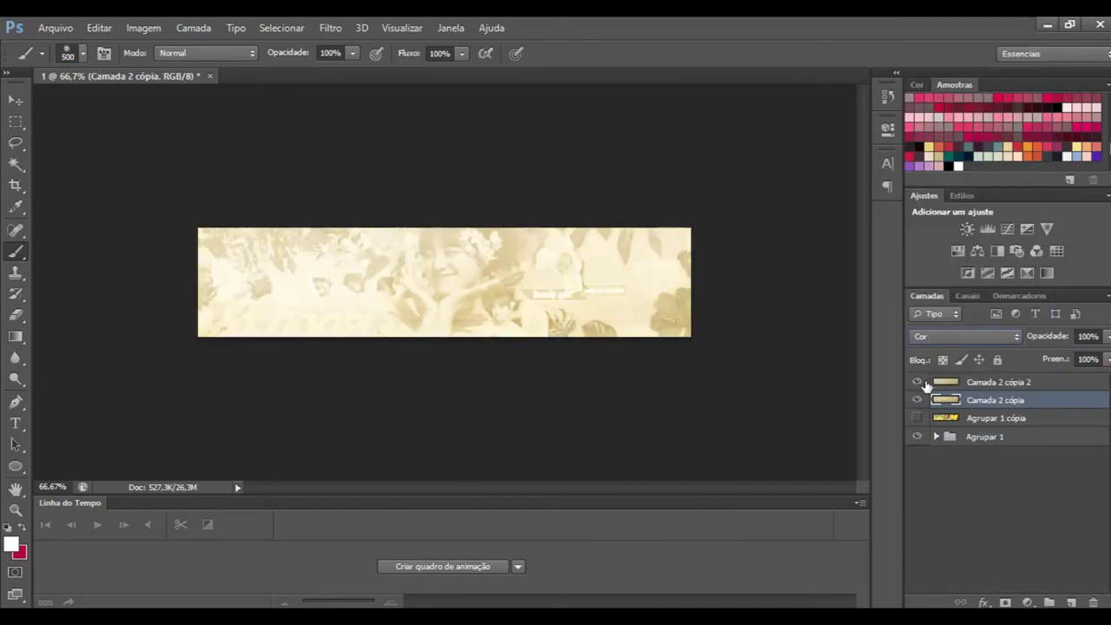
pyautogui.click(964, 336)
pyautogui.click(940, 299)
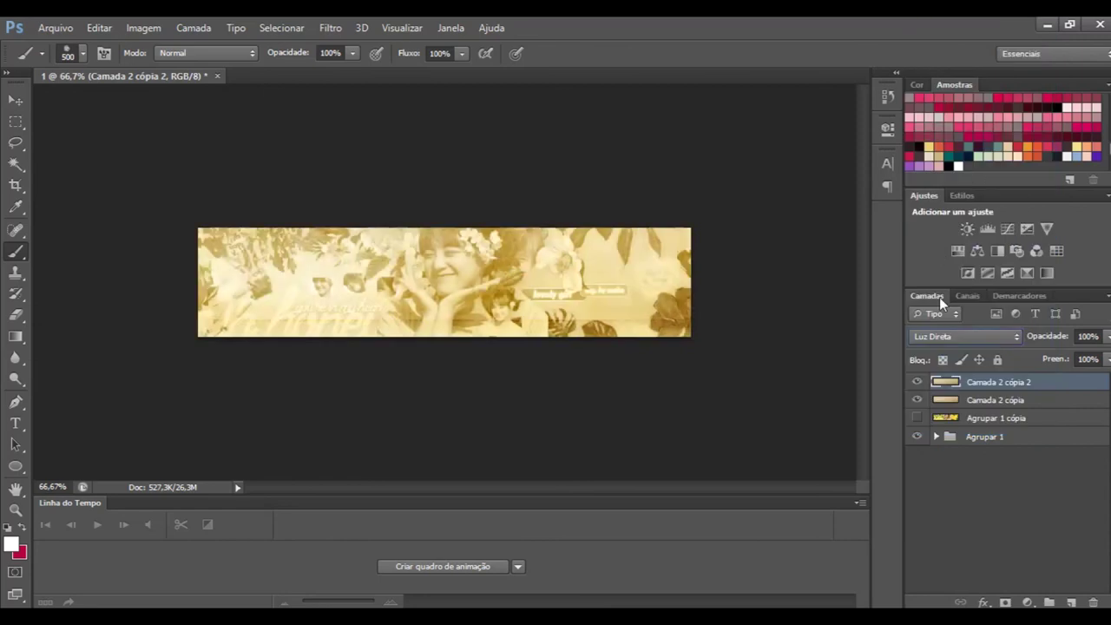
# Duplicate the top colour layer, test Luminosity on the copy, then discard it.
pyautogui.click(972, 401)
pyautogui.hotkey('ctrl', 'j')
pyautogui.click(925, 337)
pyautogui.click(956, 432)
pyautogui.click(963, 336)
pyautogui.click(955, 339)
# Merge the selected colour grading layers into a single layer.
pyautogui.click(1093, 601)
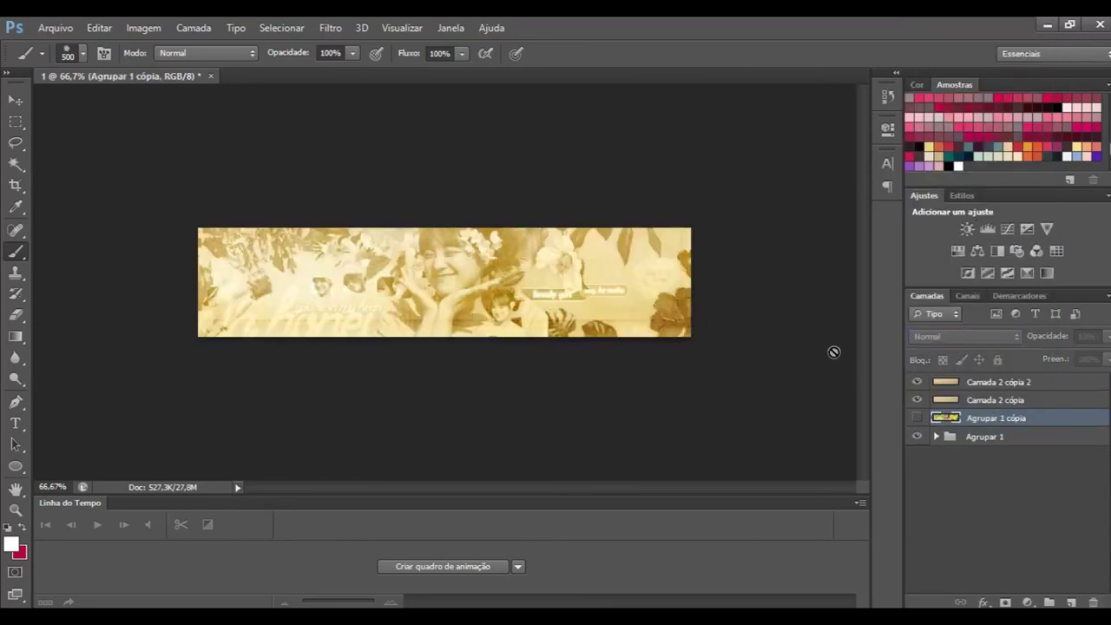
pyautogui.click(974, 437)
pyautogui.hotkey('ctrl', 'j')
pyautogui.rightClick(950, 454)
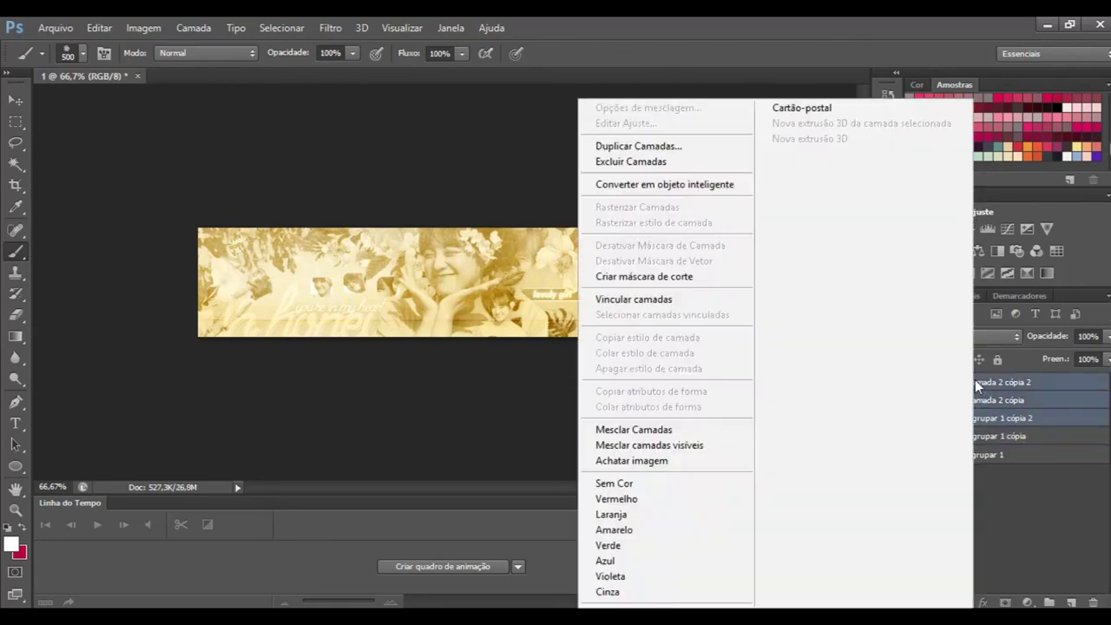
pyautogui.click(1094, 602)
# Mask the merged grading layer, painting black over the banner's left and centre.
pyautogui.click(1094, 598)
pyautogui.press('Return')
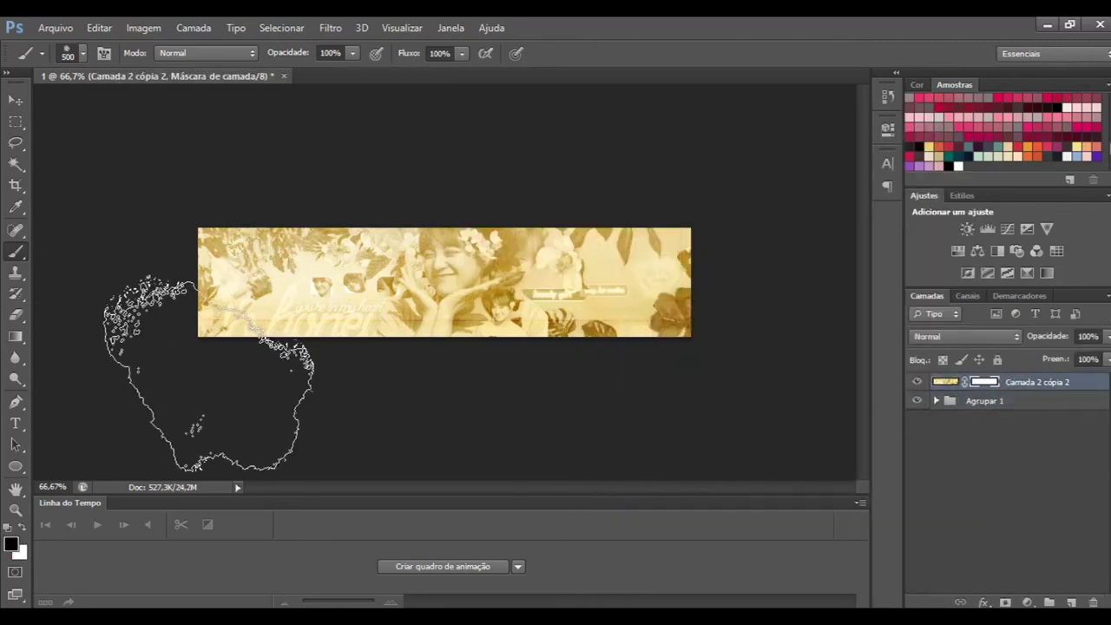
pyautogui.moveTo(215, 319); pyautogui.dragTo(343, 369)
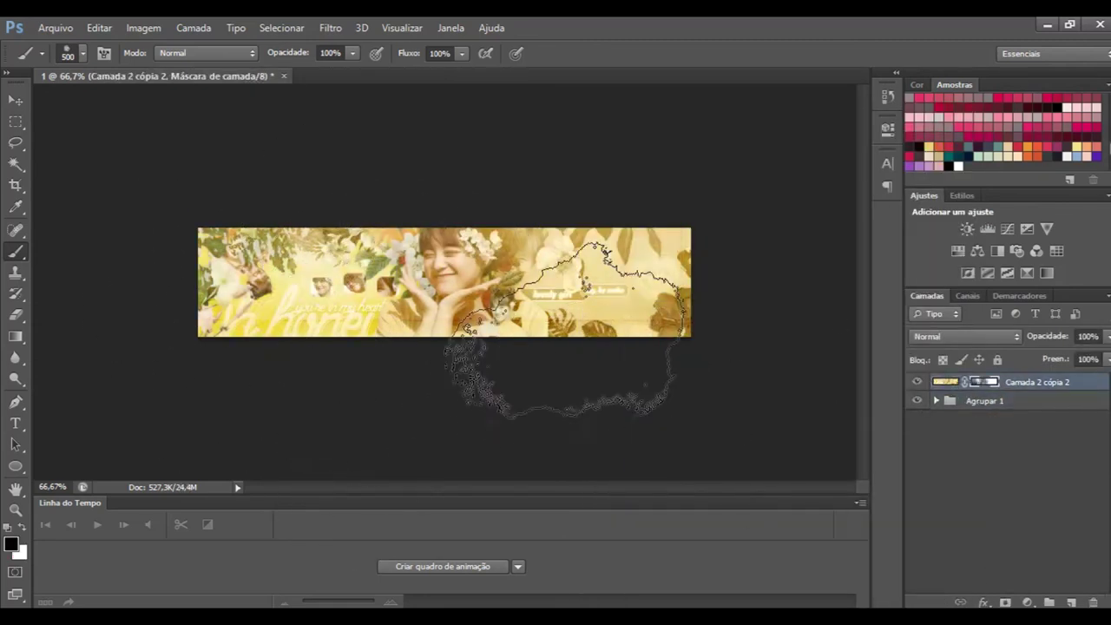
pyautogui.moveTo(564, 330); pyautogui.dragTo(499, 134)
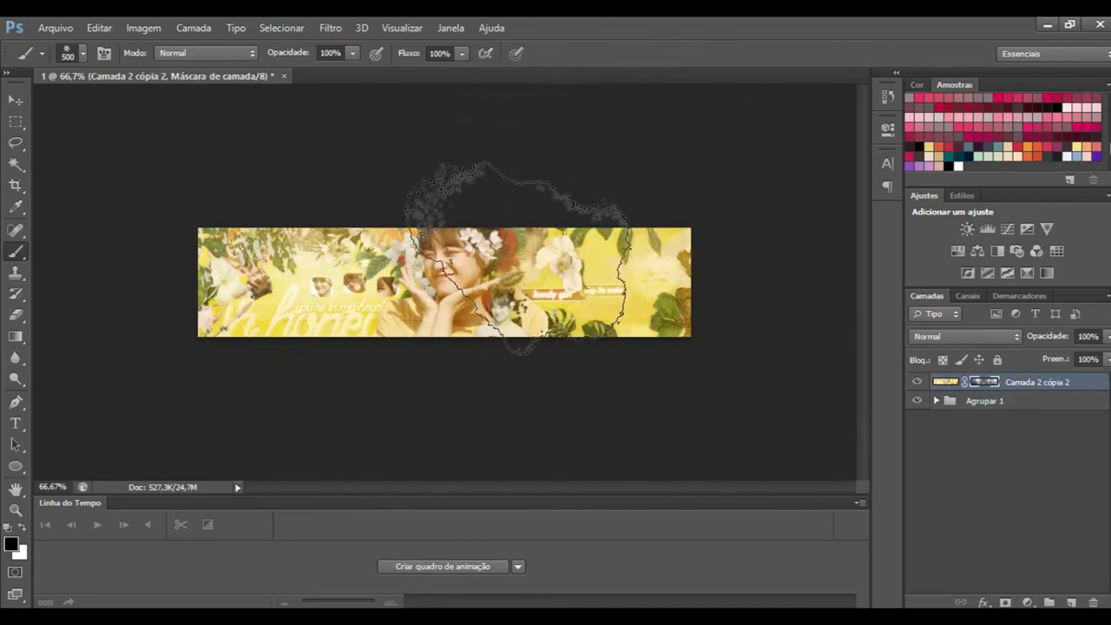
pyautogui.hotkey('ctrl', 'z')
pyautogui.hotkey('ctrl', 'z')
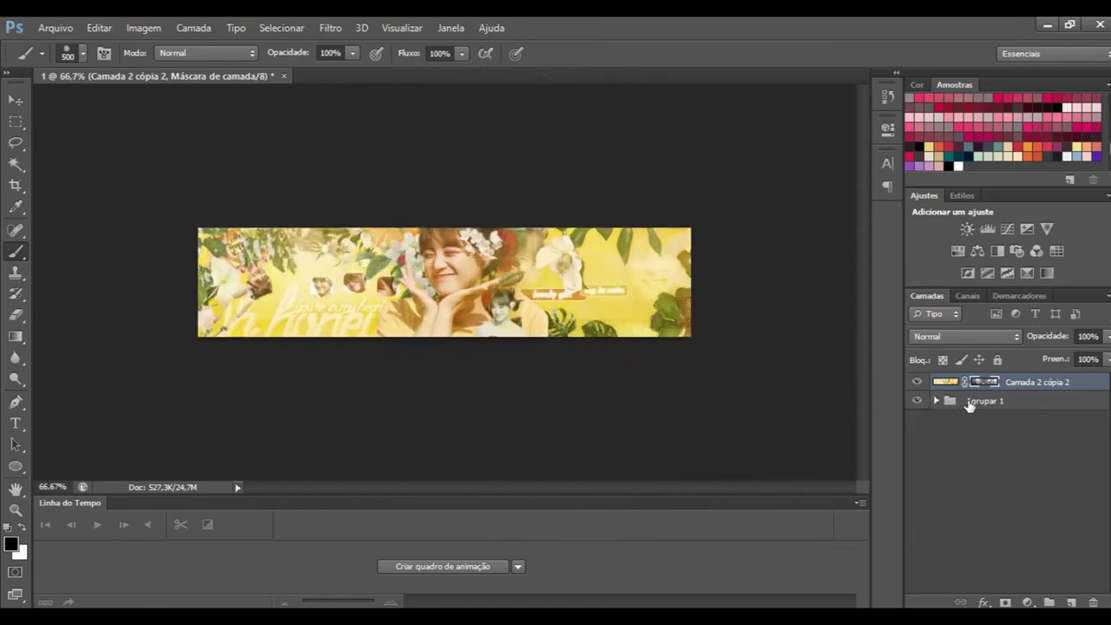
pyautogui.click(1012, 382)
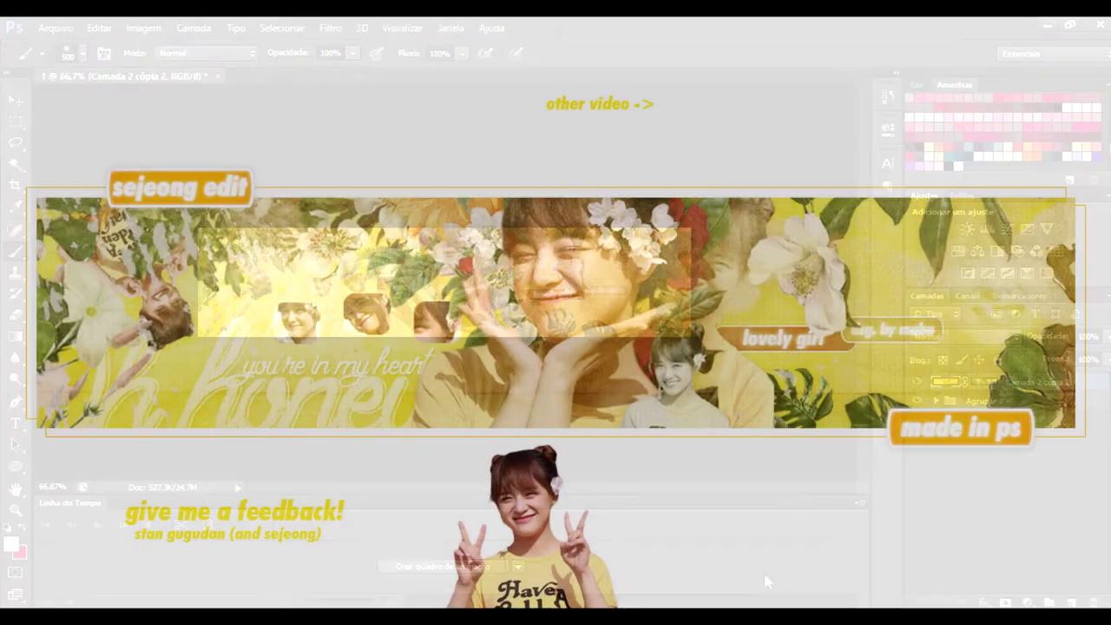